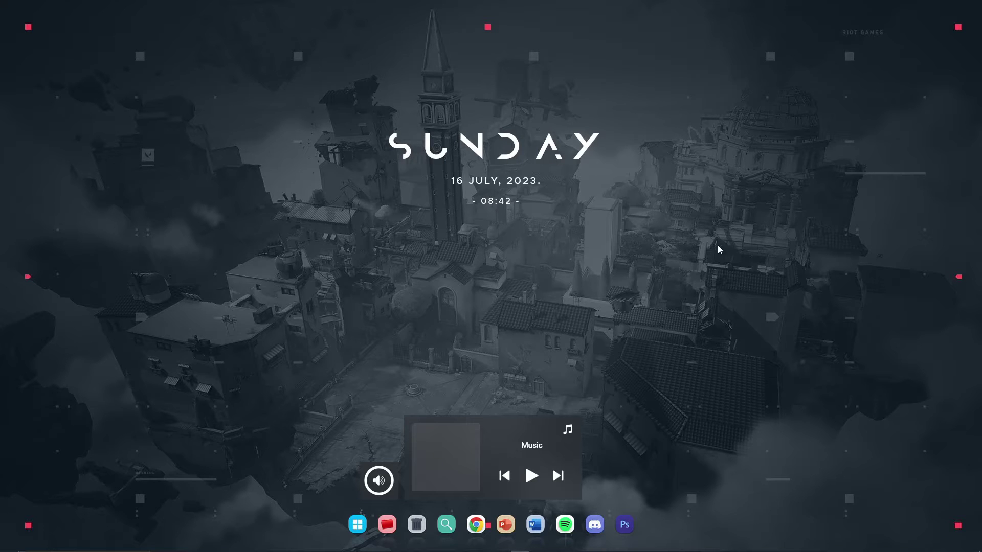
Open Services, locate the vgc service in the list, then close Services
{"action": "key", "text": "super"}
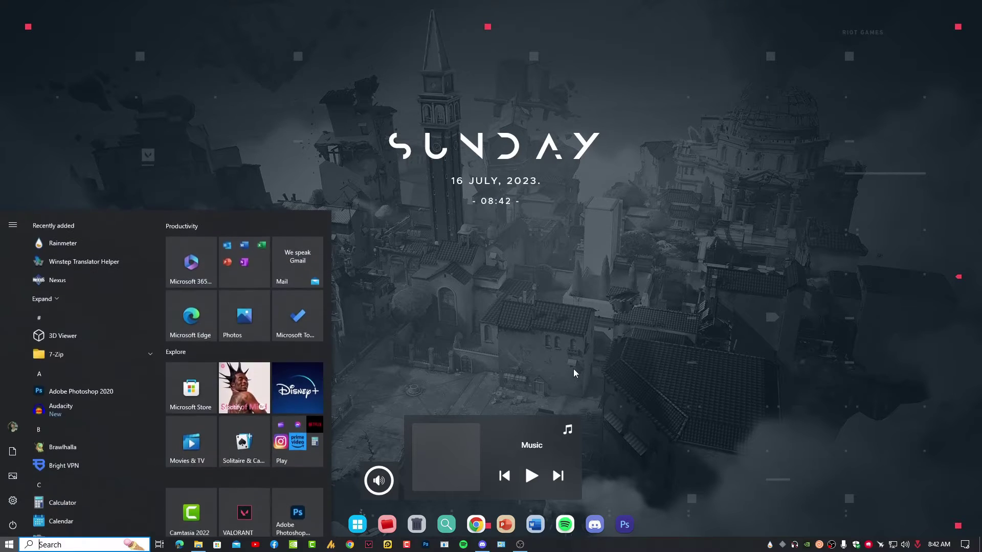
{"action": "type", "text": "services"}
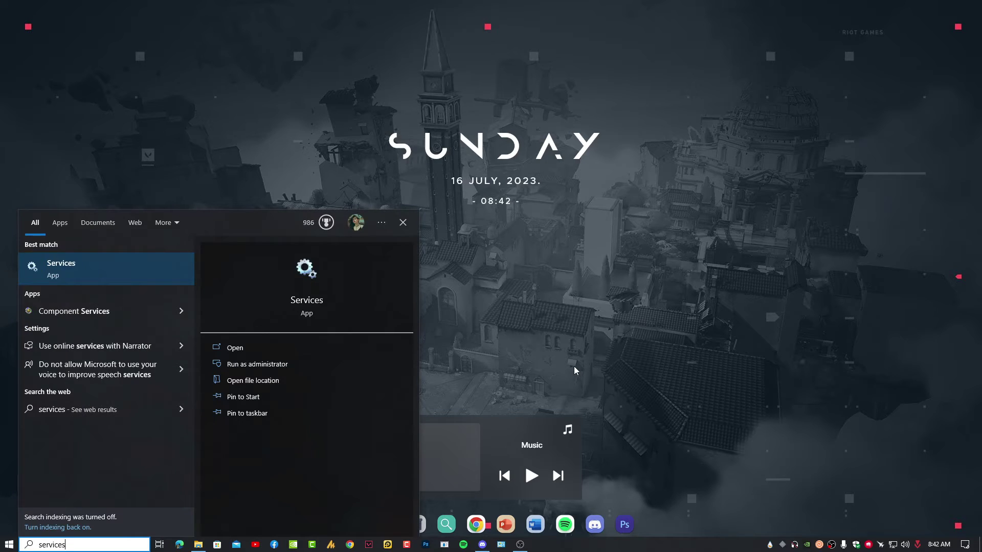
{"action": "key", "text": "Return"}
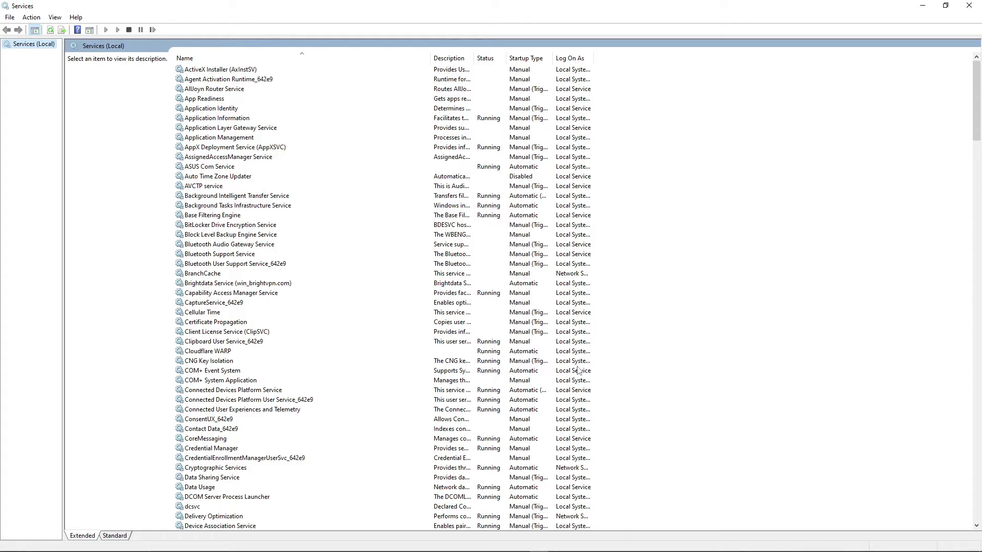
{"action": "left_click", "coordinate": [248, 197]}
{"action": "key", "text": "v"}
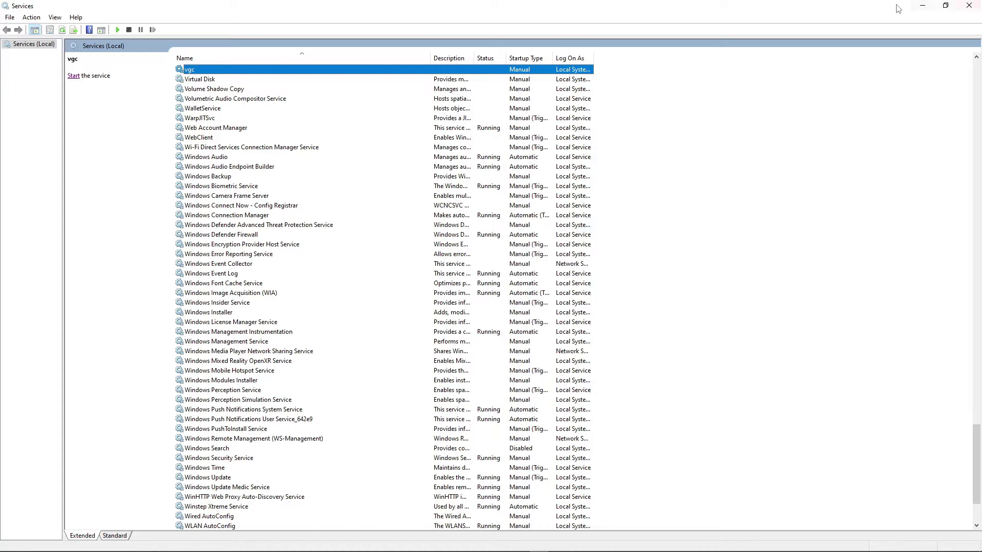
{"action": "left_click", "coordinate": [969, 6]}
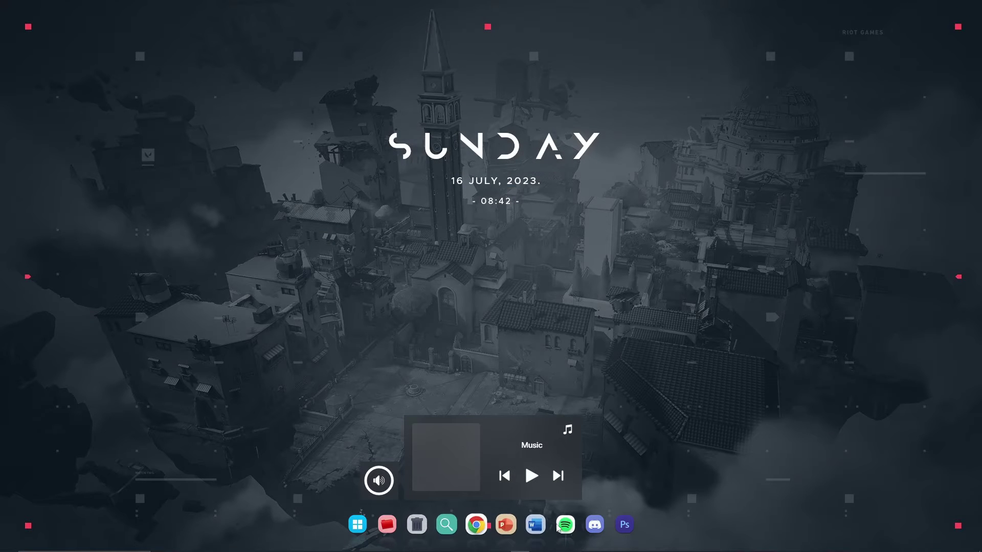
Launch Riot Client from the Start search, then close its window
{"action": "key", "text": "super"}
{"action": "type", "text": "riot"}
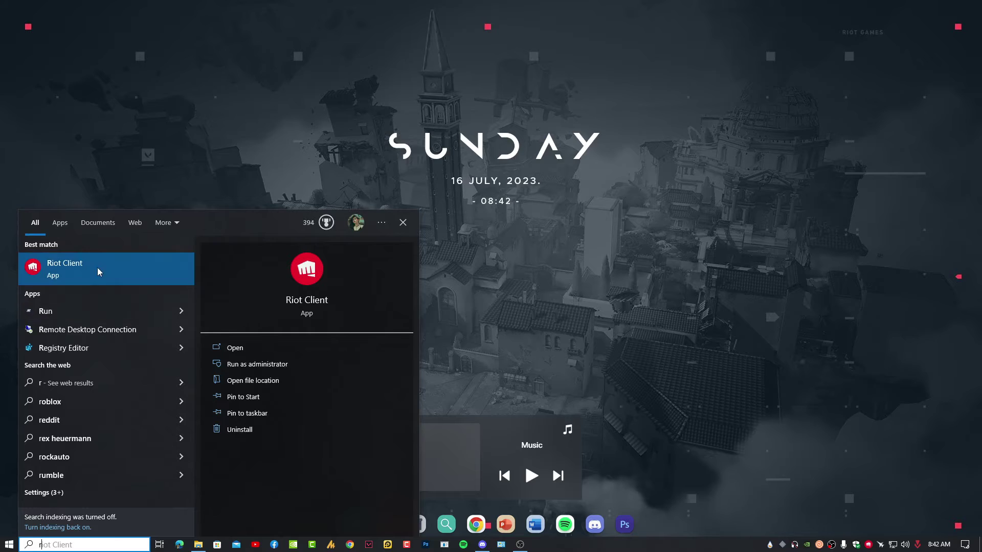
{"action": "left_click", "coordinate": [99, 268]}
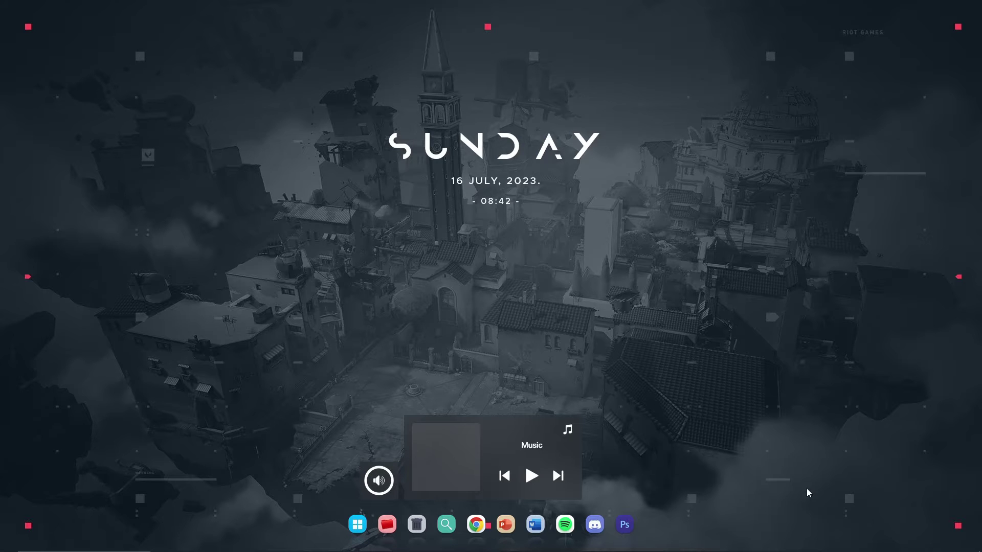
{"action": "mouse_move", "coordinate": [829, 551]}
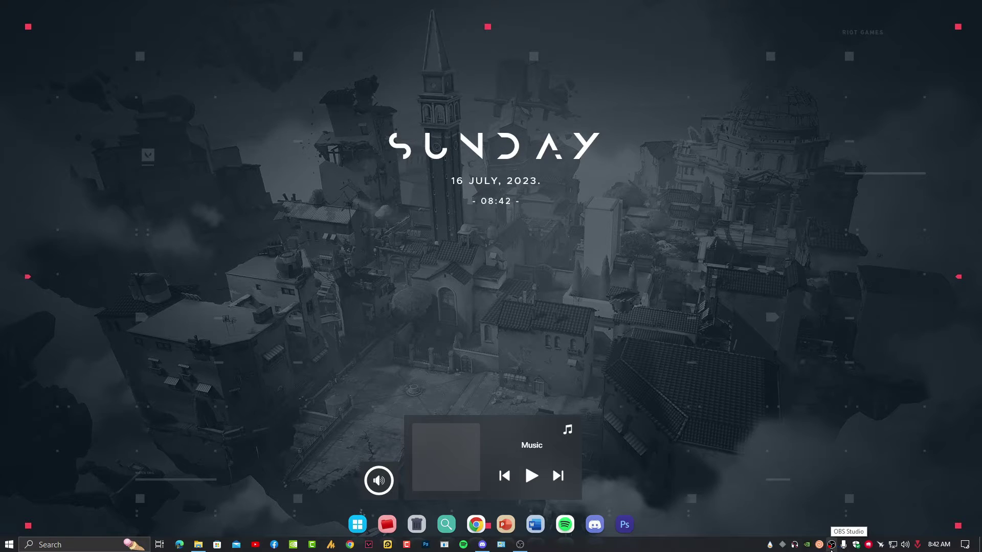
{"action": "left_click", "coordinate": [829, 546]}
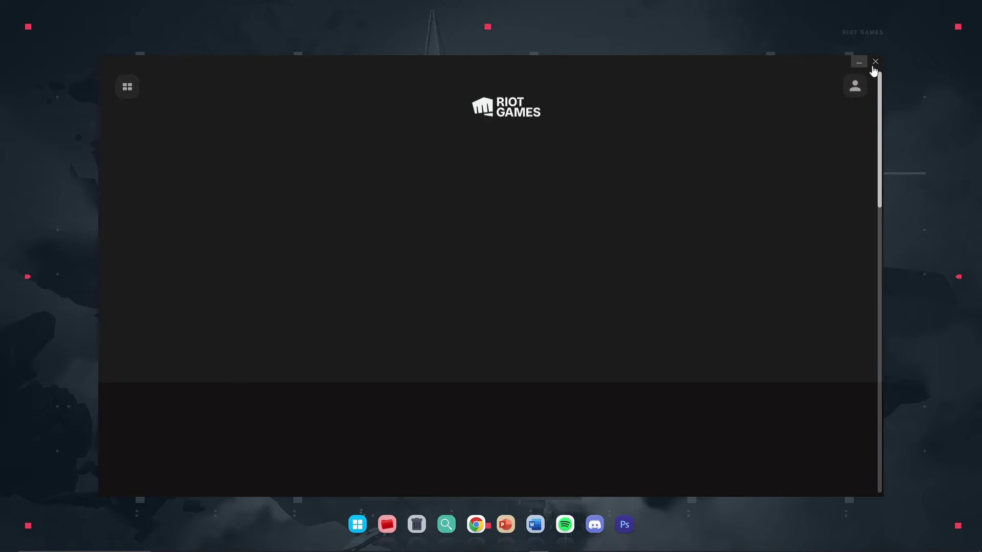
{"action": "left_click", "coordinate": [872, 60]}
In System Configuration's Services list, hide Microsoft services, select vgc and confirm
{"action": "key", "text": "super"}
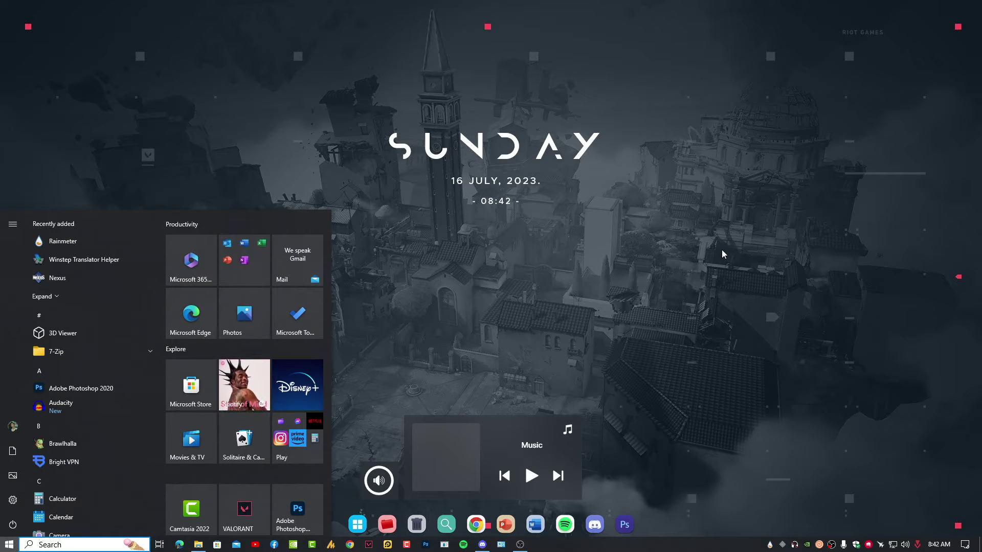
{"action": "type", "text": "msconfig"}
{"action": "key", "text": "Return"}
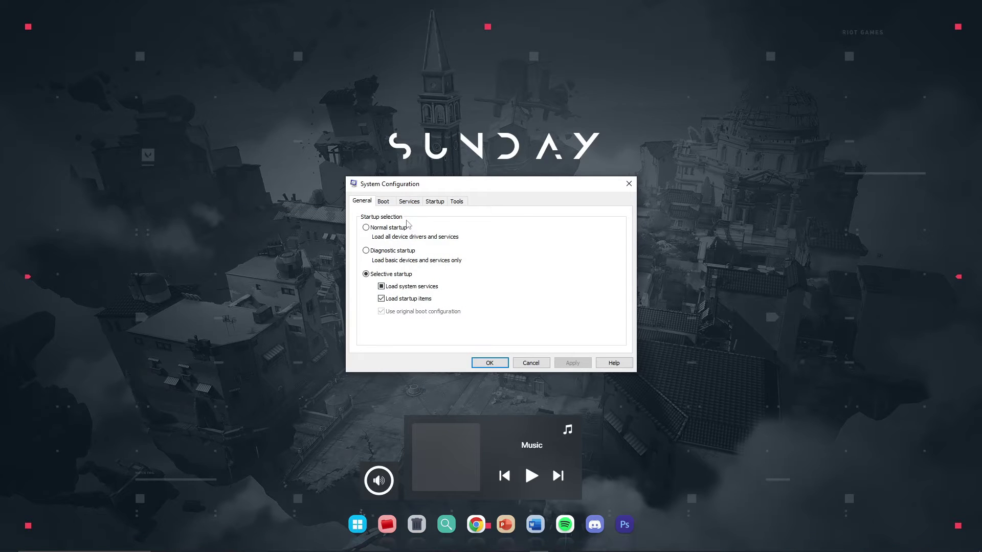
{"action": "left_click", "coordinate": [409, 203]}
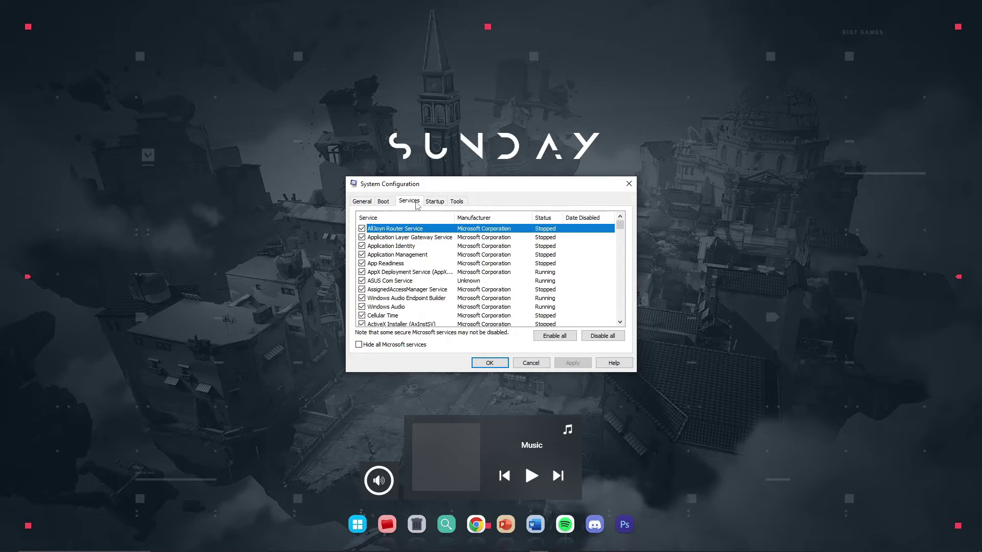
{"action": "left_click", "coordinate": [390, 350]}
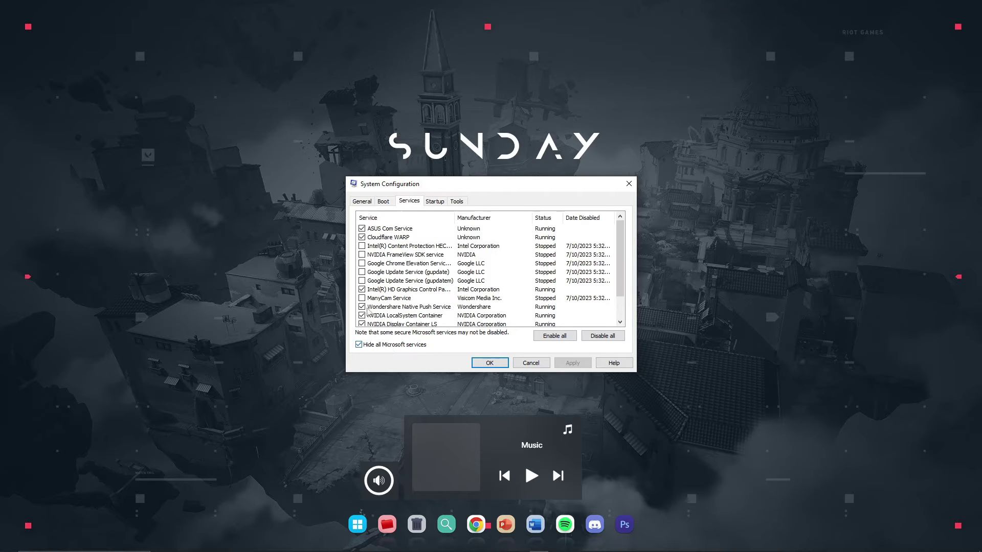
{"action": "scroll", "coordinate": [402, 299], "scroll_direction": "down", "scroll_amount": 1}
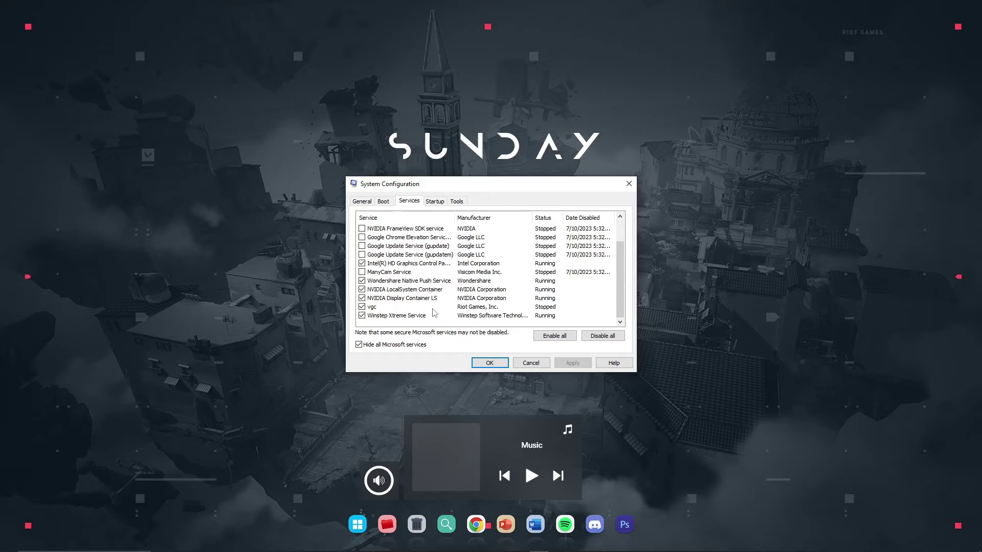
{"action": "left_click", "coordinate": [474, 310]}
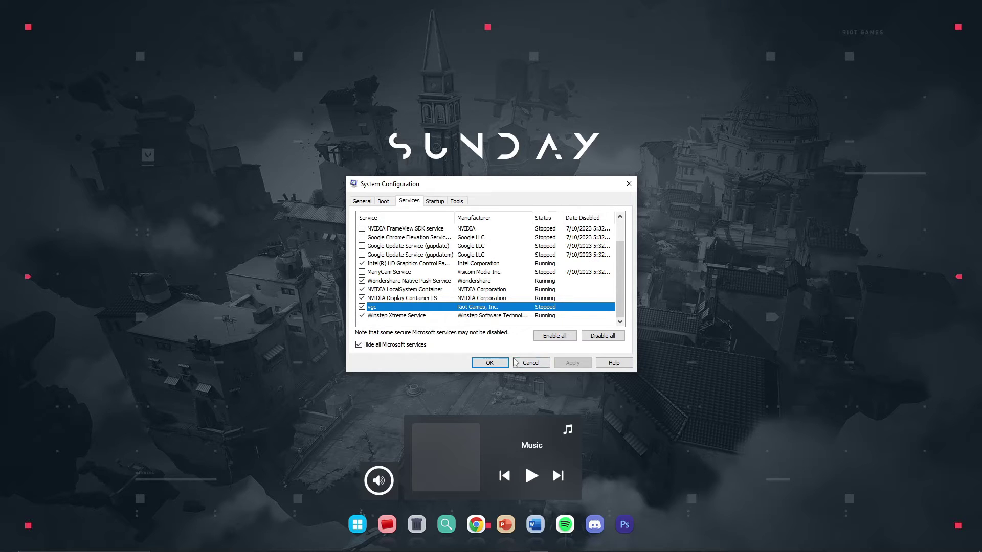
{"action": "left_click", "coordinate": [488, 363]}
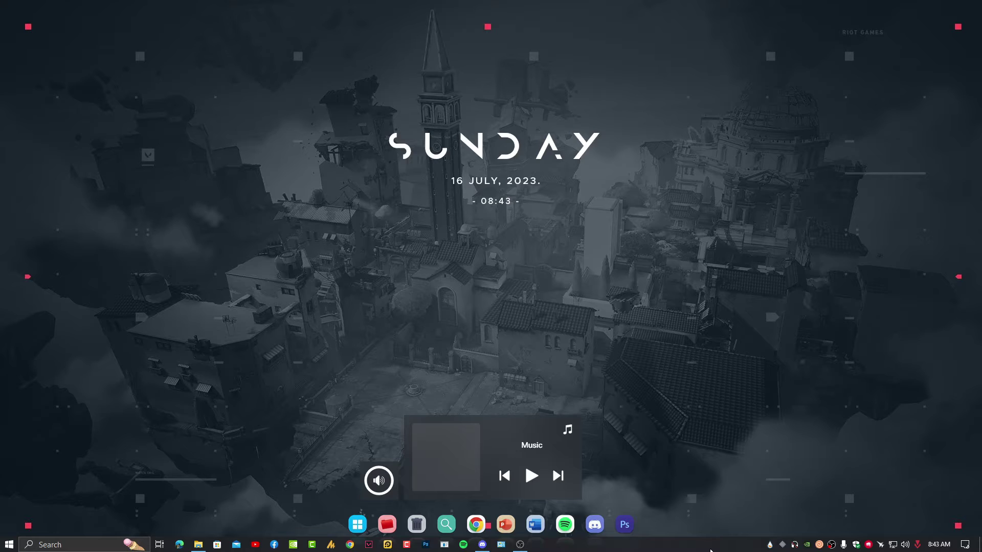
Cut the VALORANT folder from C:\Riot Games in File Explorer
{"action": "left_click", "coordinate": [387, 525]}
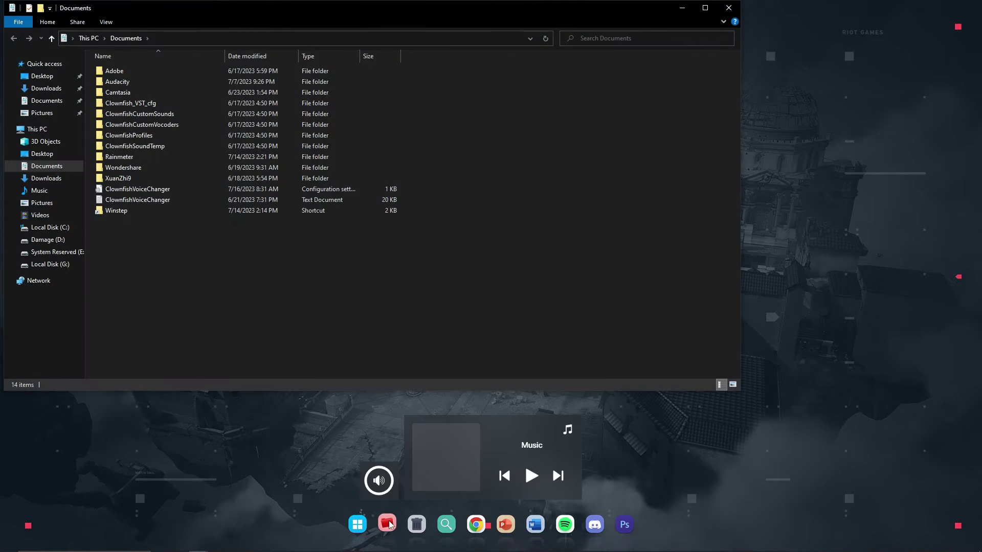
{"action": "left_click_drag", "start_coordinate": [272, 17], "coordinate": [399, 57]}
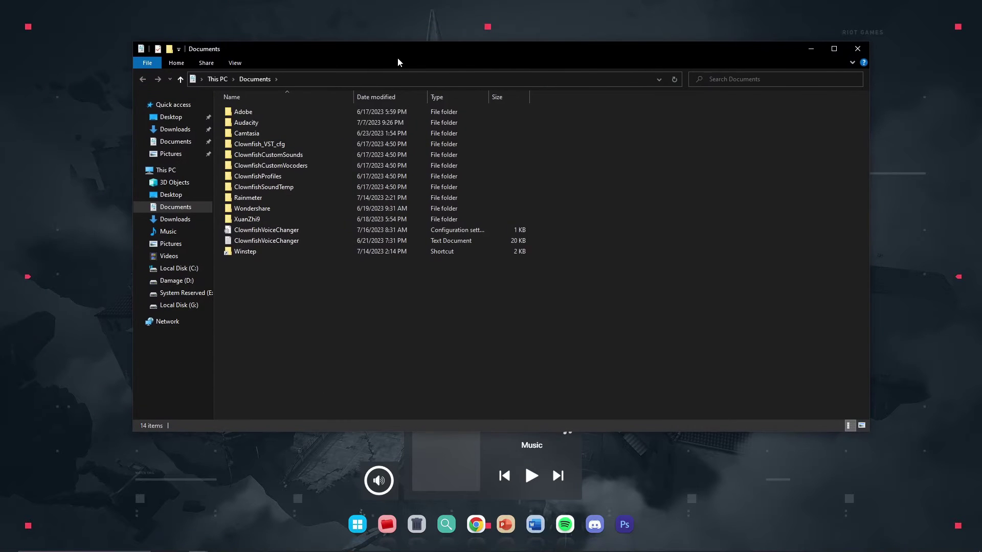
{"action": "left_click", "coordinate": [179, 268]}
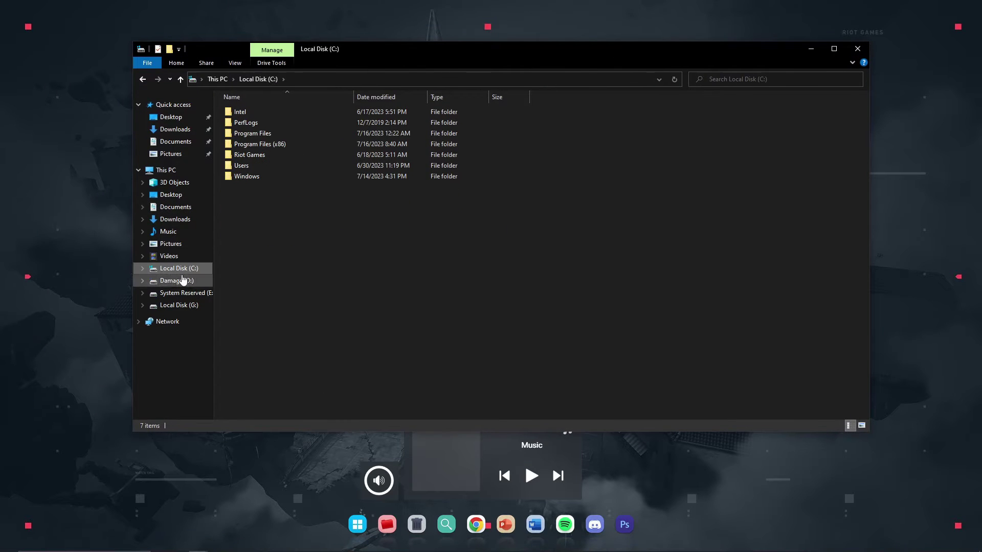
{"action": "double_click", "coordinate": [253, 154]}
{"action": "left_click", "coordinate": [251, 122]}
{"action": "right_click", "coordinate": [252, 122]}
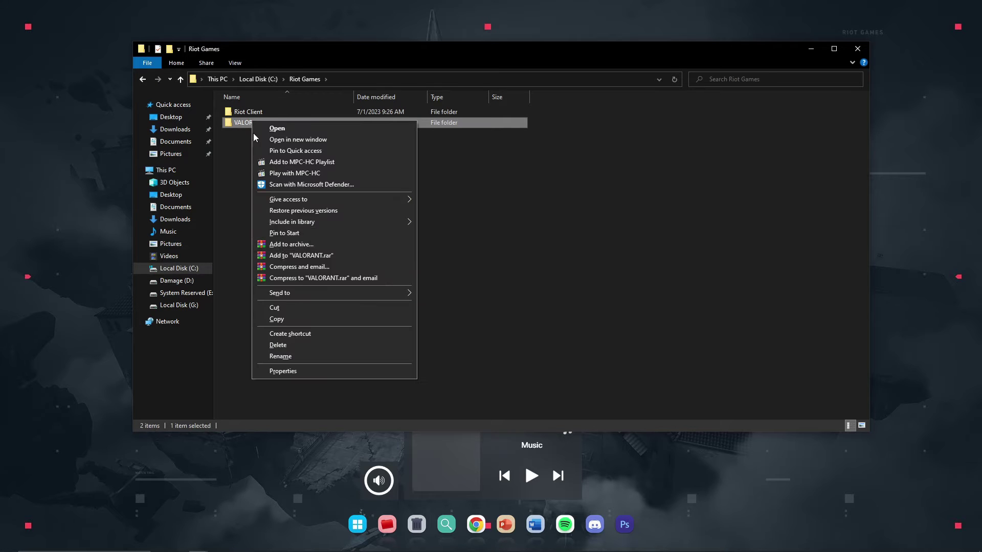
{"action": "left_click", "coordinate": [291, 307]}
Paste VALORANT into the root of C:, check Riot Games no longer holds it, and close Explorer
{"action": "key", "text": "alt+Up"}
{"action": "right_click", "coordinate": [285, 257]}
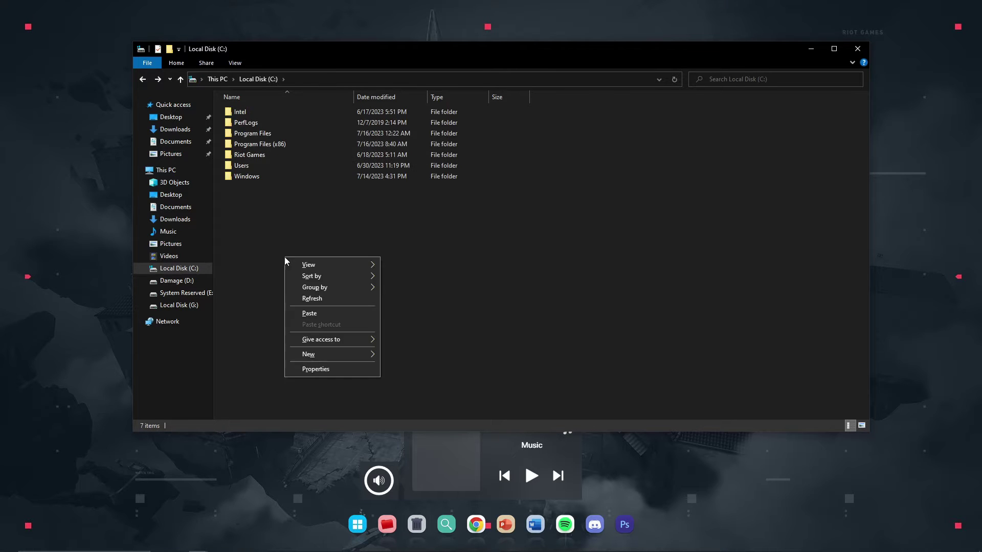
{"action": "left_click", "coordinate": [340, 314]}
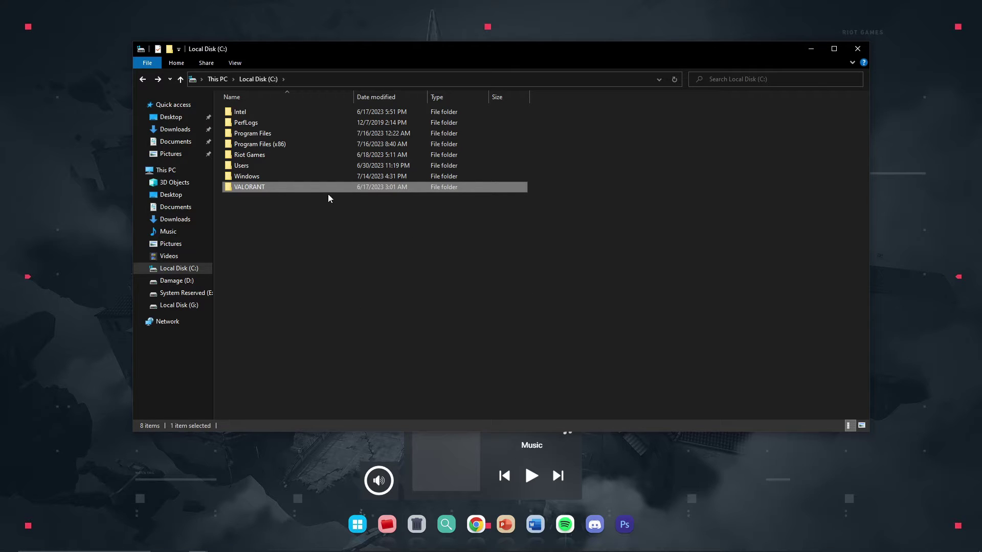
{"action": "double_click", "coordinate": [259, 155]}
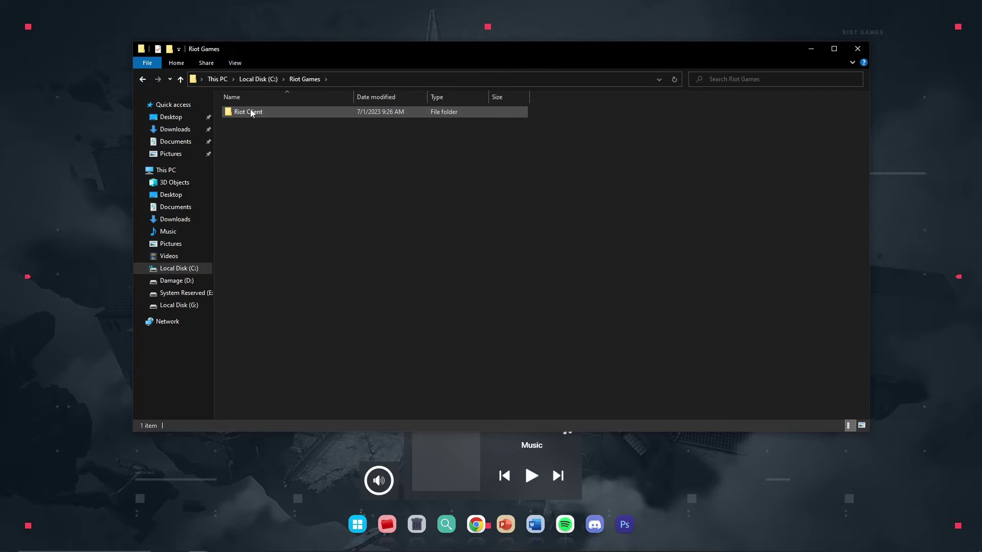
{"action": "left_click", "coordinate": [859, 49]}
Uninstall Riot Vanguard from its tray icon menu and confirm with Yes
{"action": "mouse_move", "coordinate": [757, 550]}
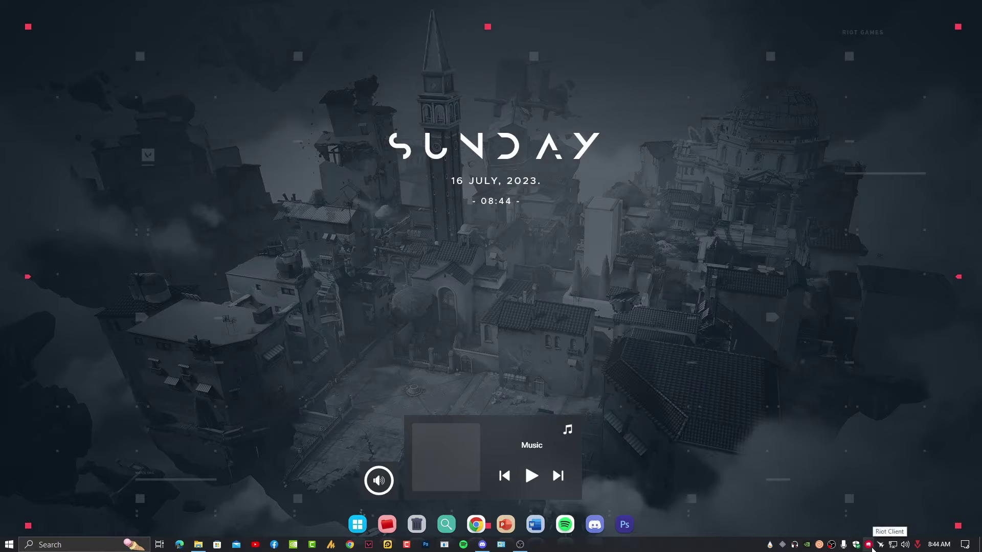
{"action": "right_click", "coordinate": [918, 545]}
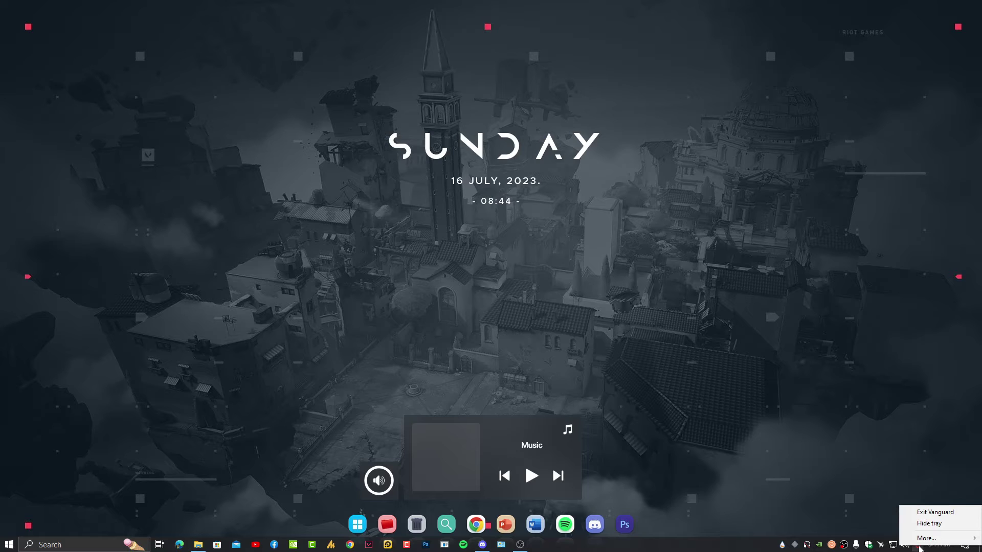
{"action": "mouse_move", "coordinate": [923, 542]}
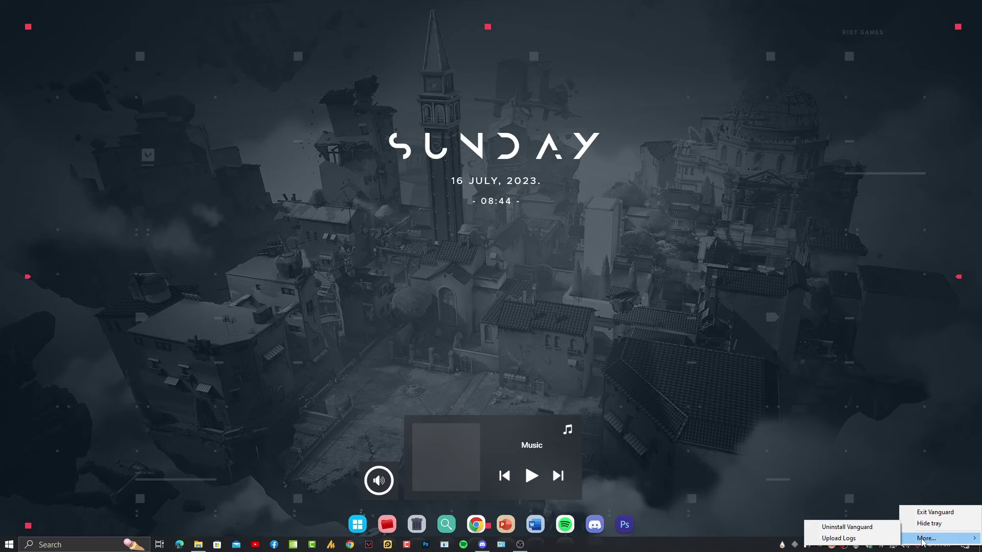
{"action": "left_click", "coordinate": [876, 527]}
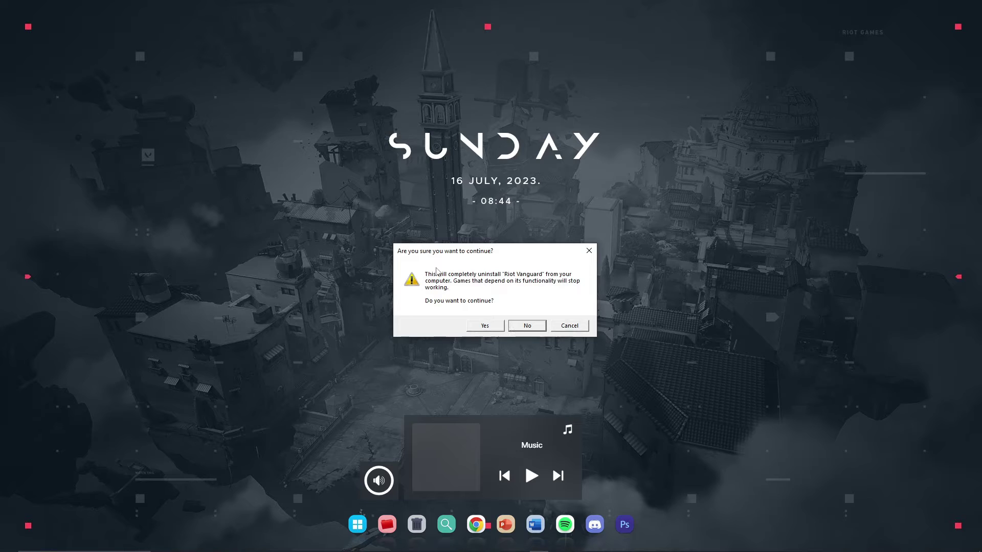
{"action": "left_click_drag", "start_coordinate": [473, 254], "coordinate": [495, 251]}
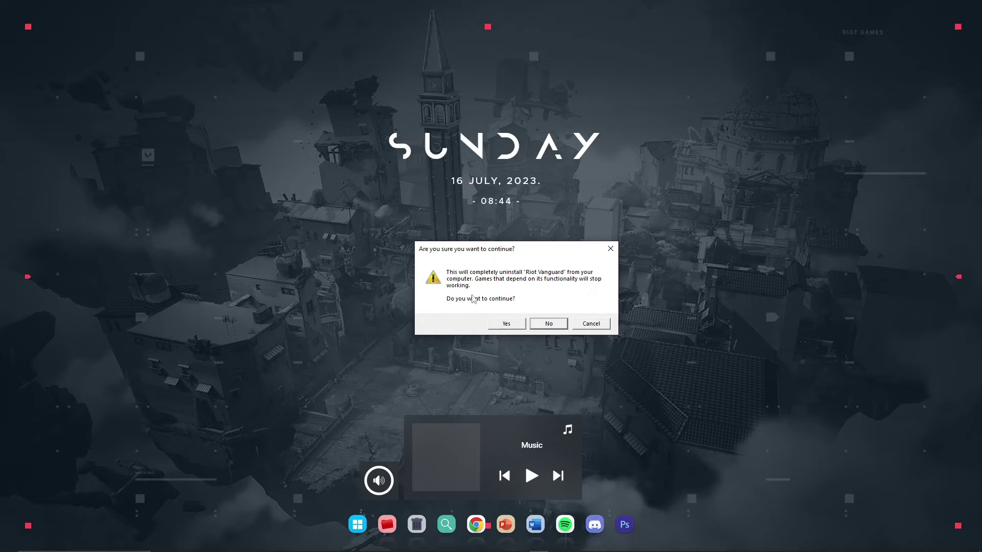
{"action": "left_click", "coordinate": [507, 323]}
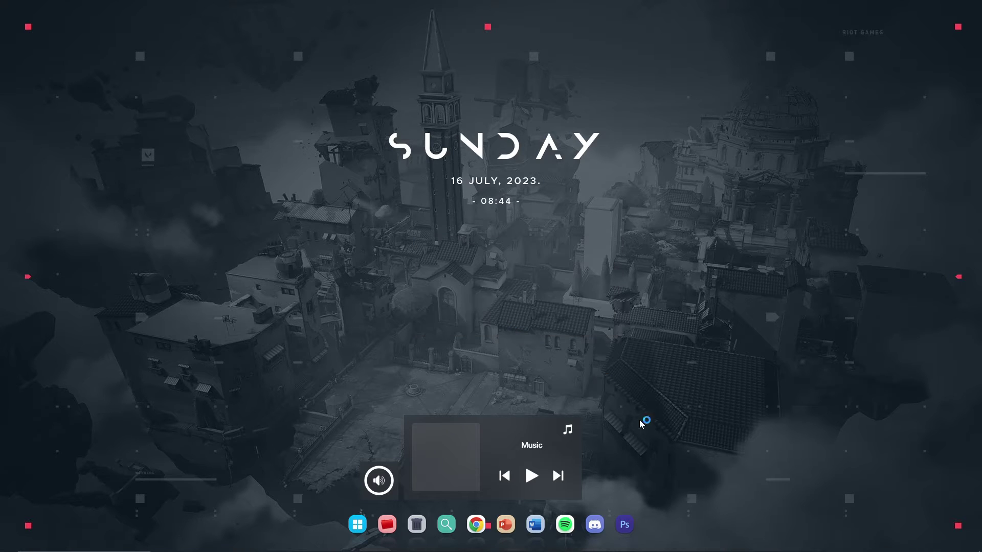
{"action": "mouse_move", "coordinate": [736, 550]}
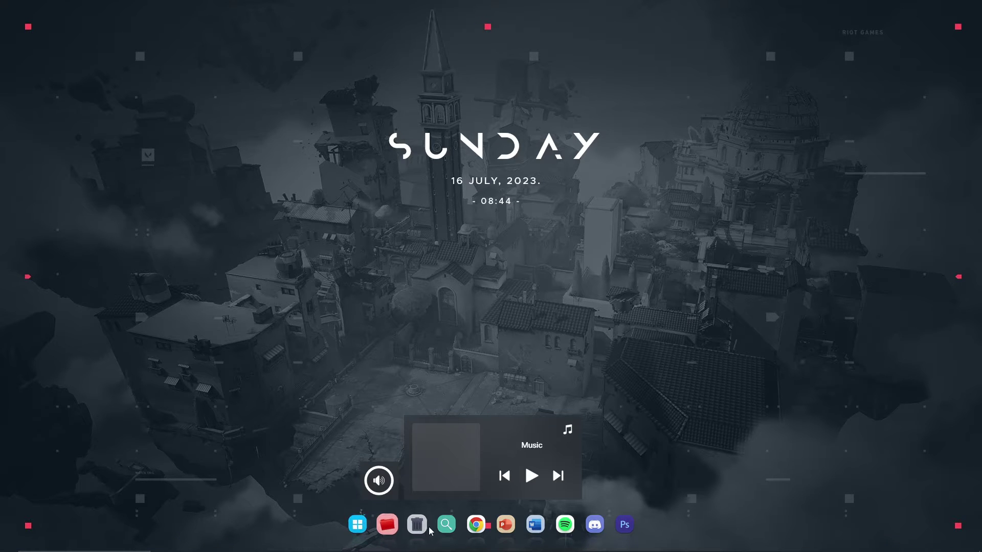
{"action": "mouse_move", "coordinate": [873, 551]}
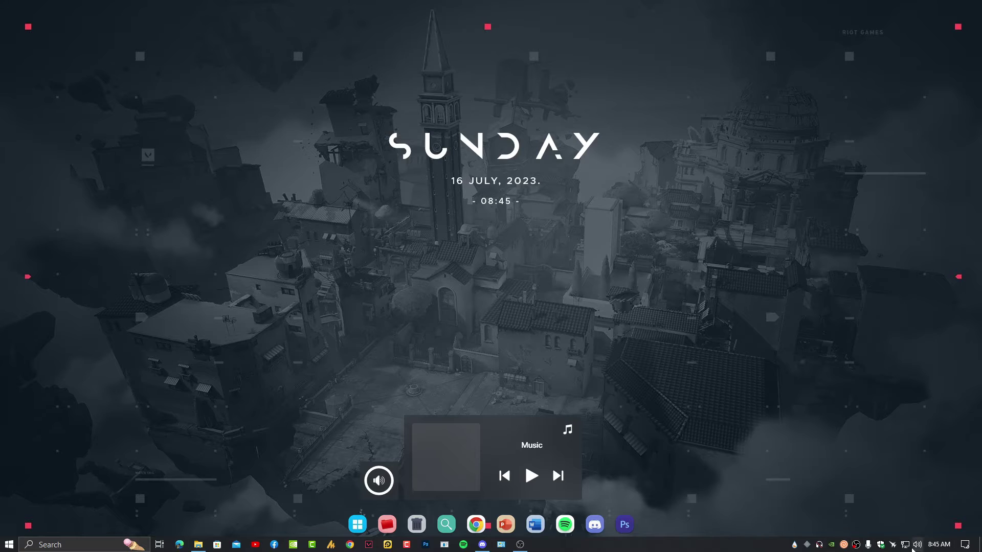
Open Windows Security's Firewall & network protection page and launch its advanced settings
{"action": "left_click", "coordinate": [880, 544]}
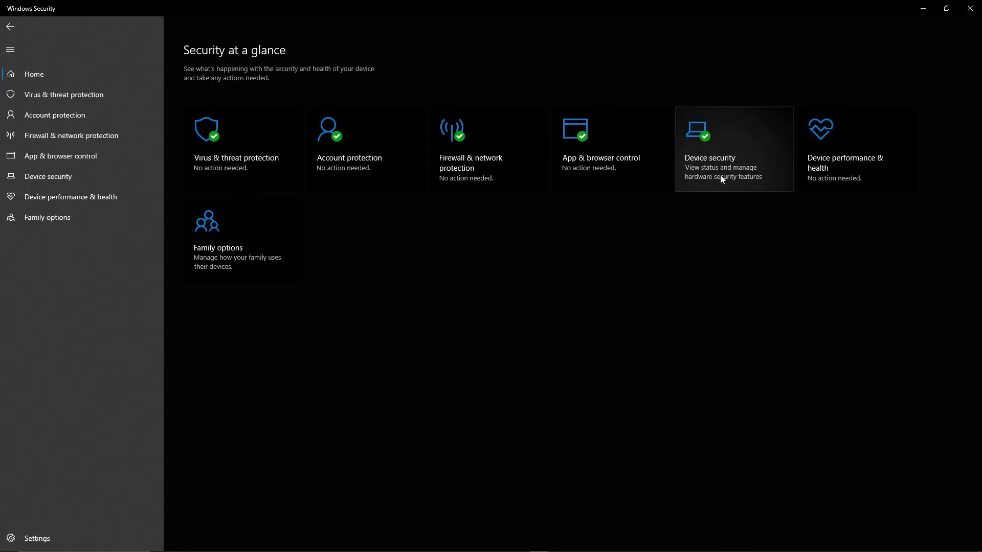
{"action": "left_click", "coordinate": [504, 170]}
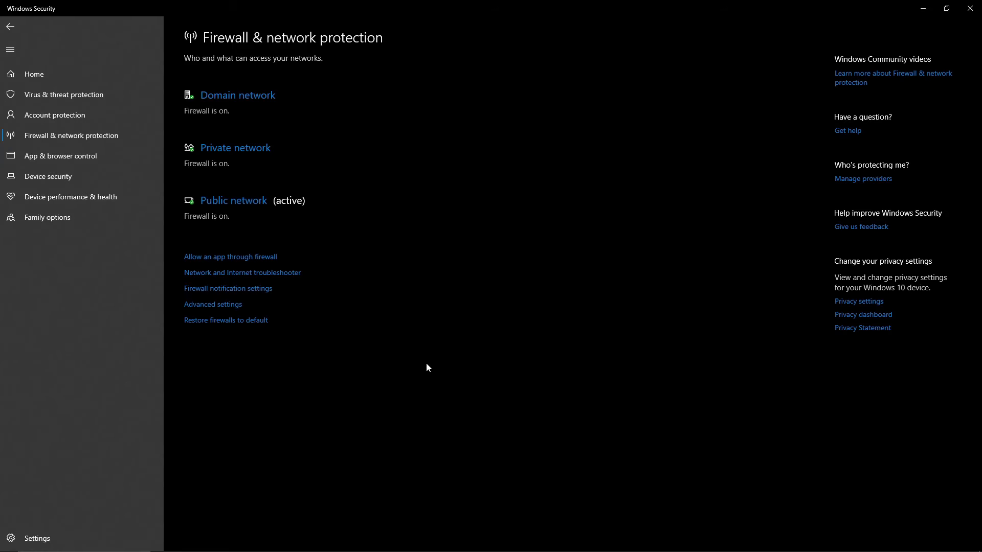
{"action": "mouse_move", "coordinate": [486, 548]}
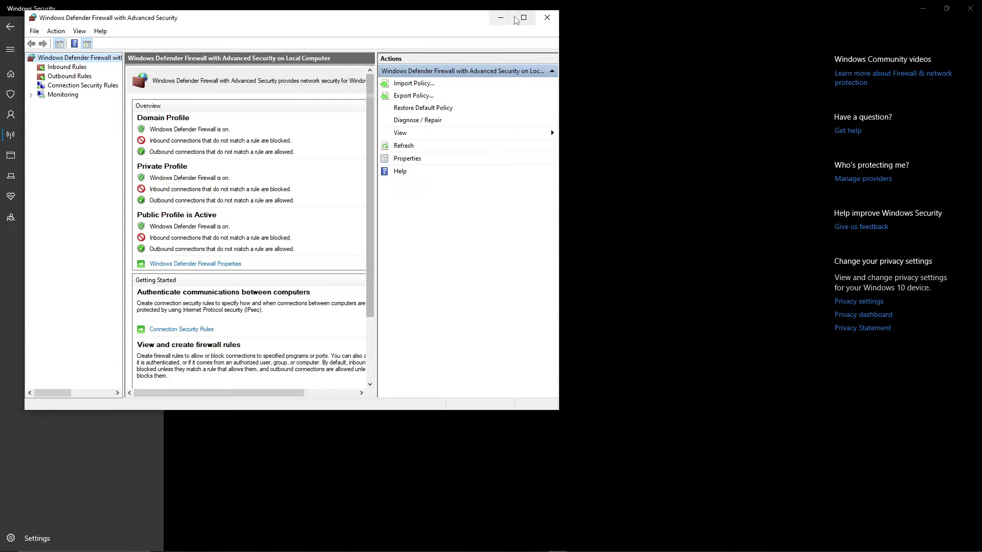
Maximize the advanced firewall window and restore the default firewall policy
{"action": "left_click", "coordinate": [522, 18]}
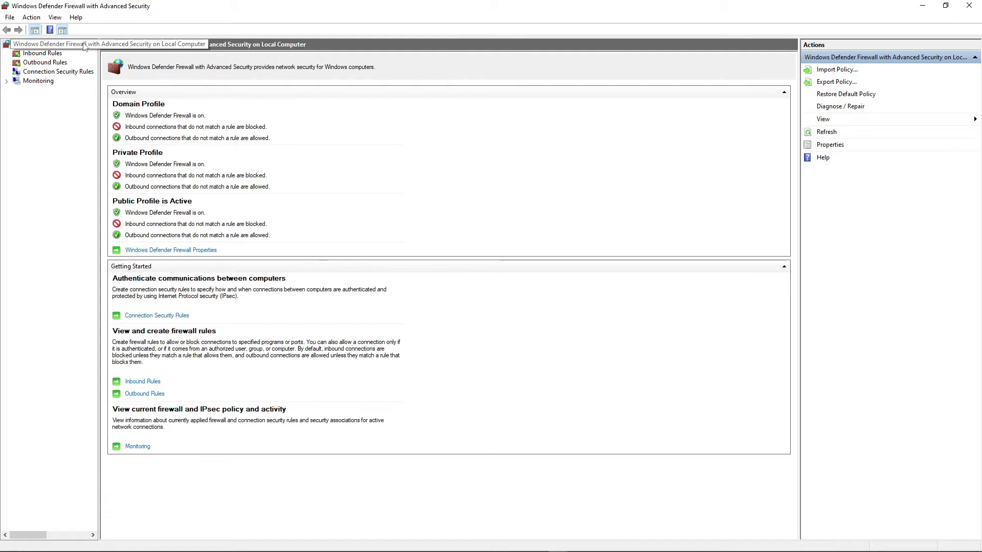
{"action": "left_click", "coordinate": [844, 97]}
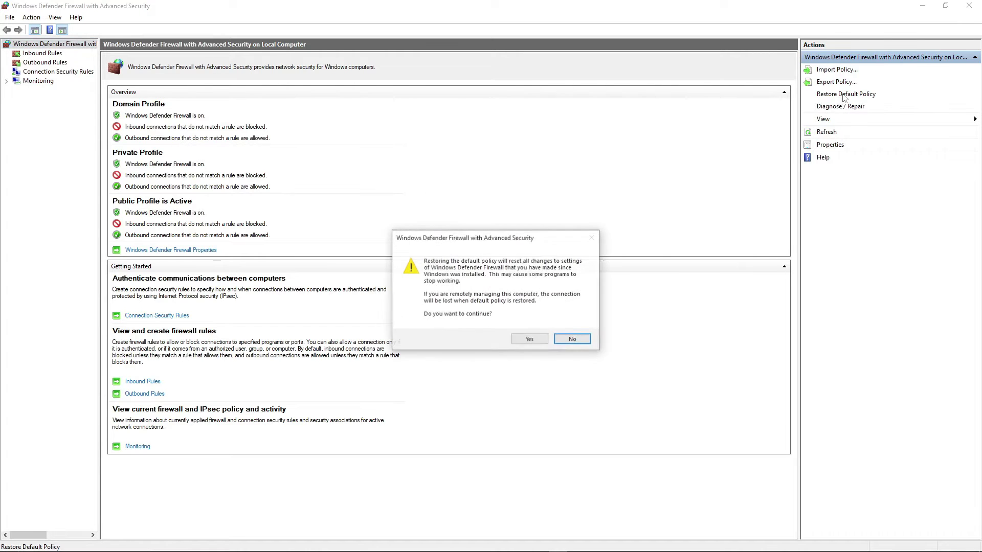
{"action": "left_click", "coordinate": [532, 341]}
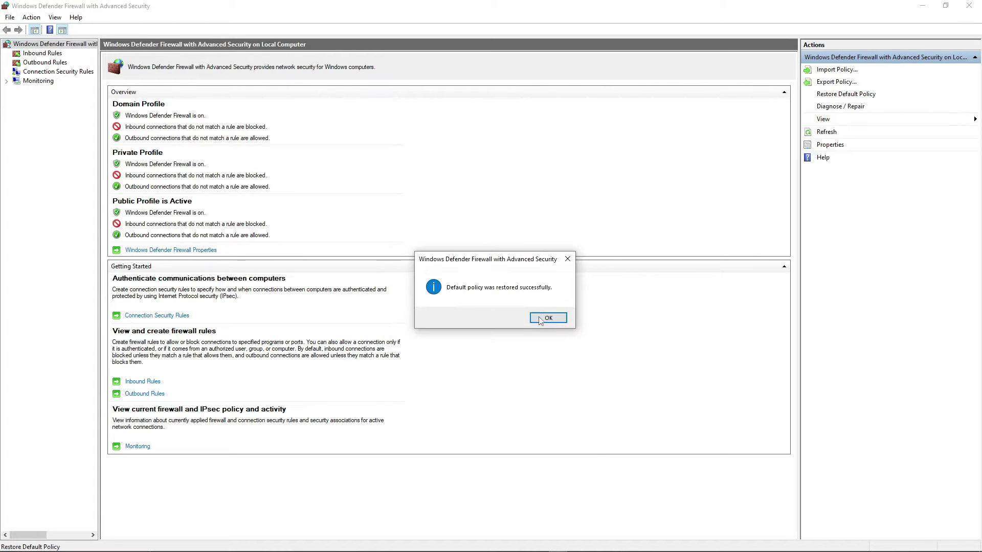
{"action": "left_click", "coordinate": [545, 318]}
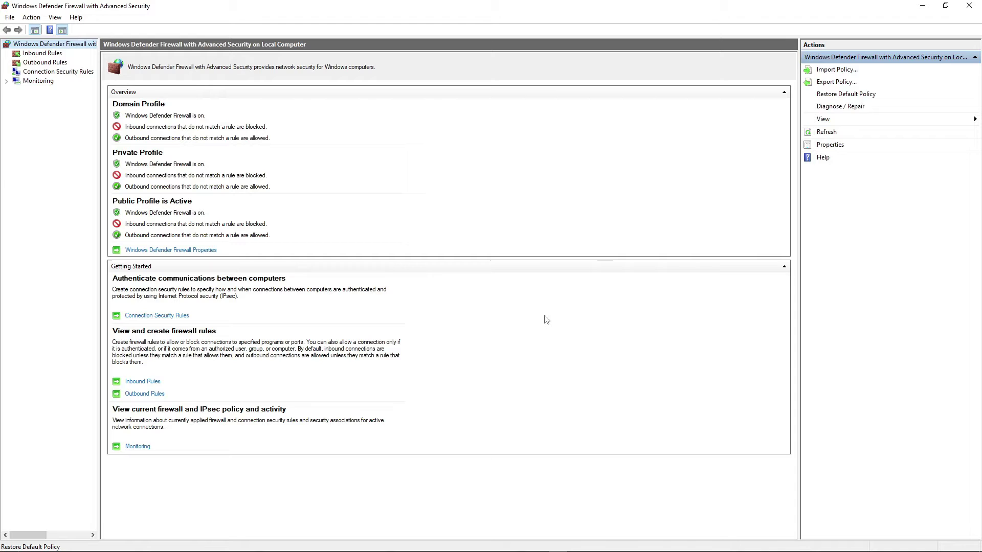
View the Inbound Rules list, then close the firewall and Windows Security windows
{"action": "left_click", "coordinate": [45, 54]}
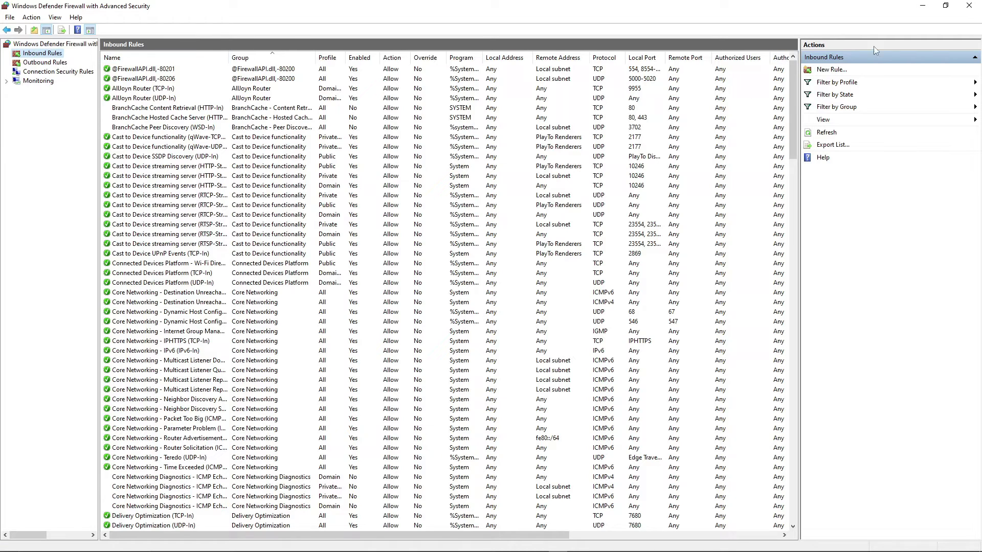
{"action": "left_click", "coordinate": [970, 7]}
{"action": "left_click", "coordinate": [971, 8]}
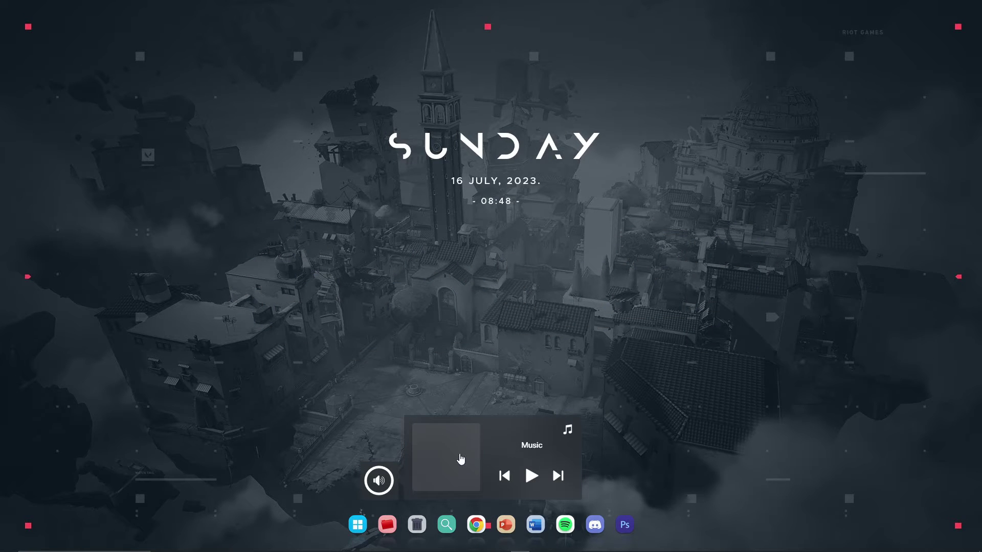
Attempt to permanently delete the Riot Games folder from Local Disk (C:)
{"action": "left_click", "coordinate": [387, 527]}
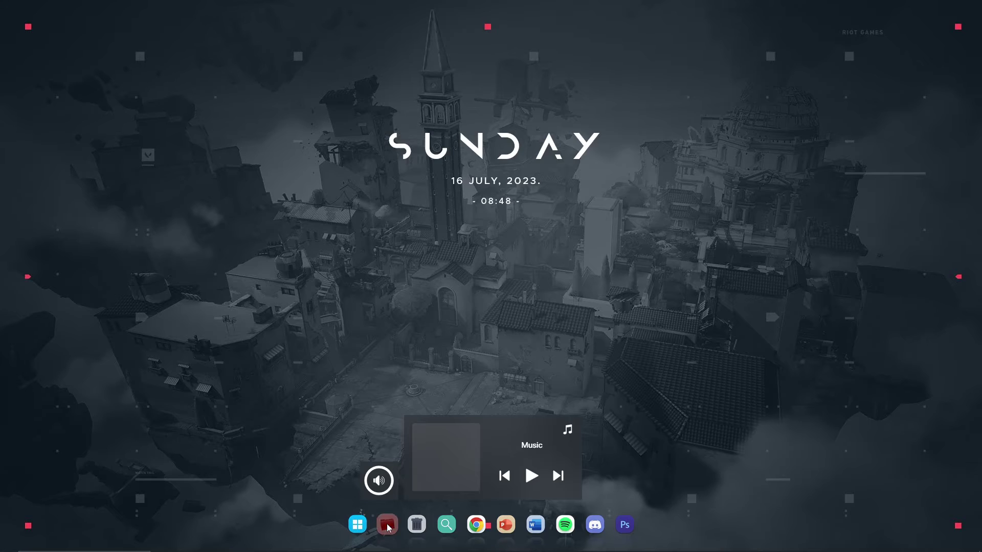
{"action": "left_click", "coordinate": [239, 348]}
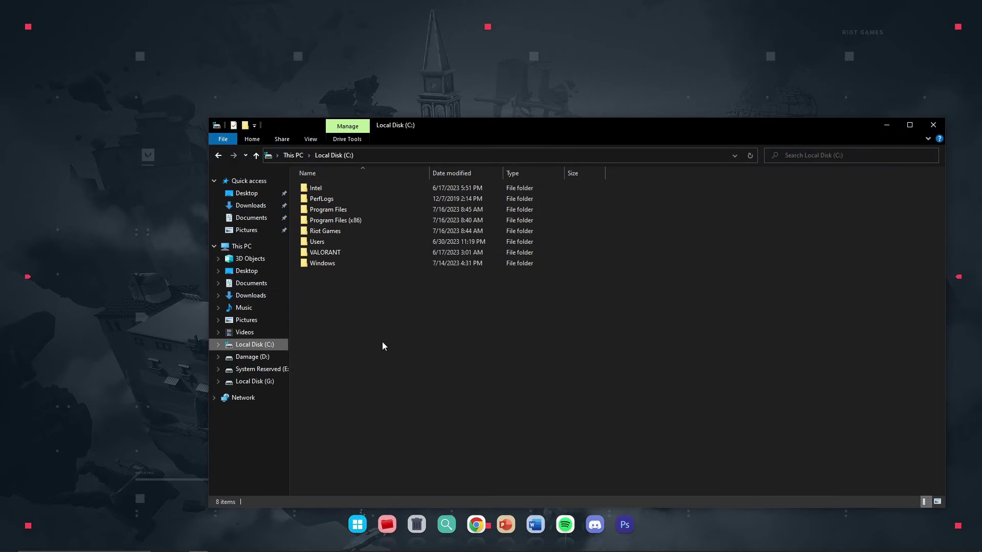
{"action": "left_click", "coordinate": [357, 231]}
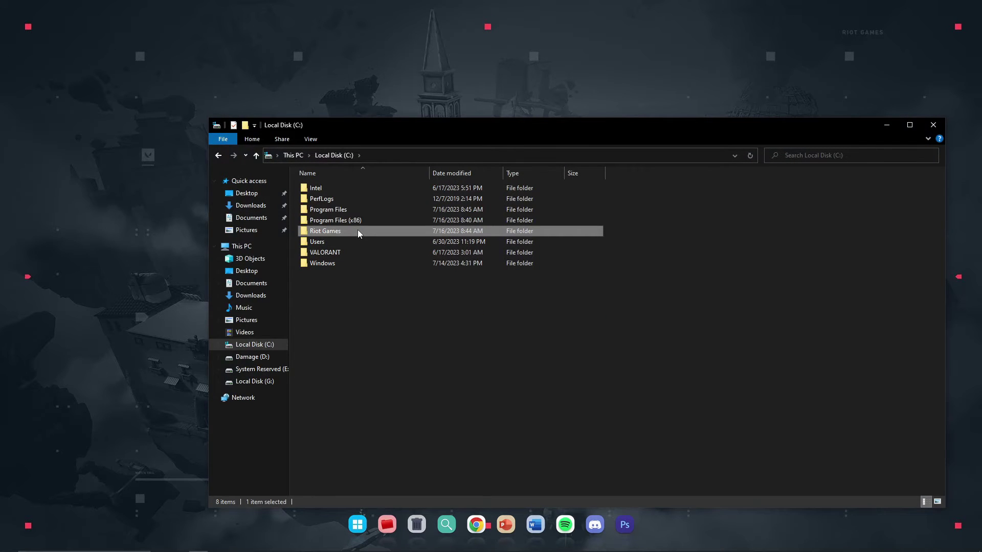
{"action": "key", "text": "shift+Delete"}
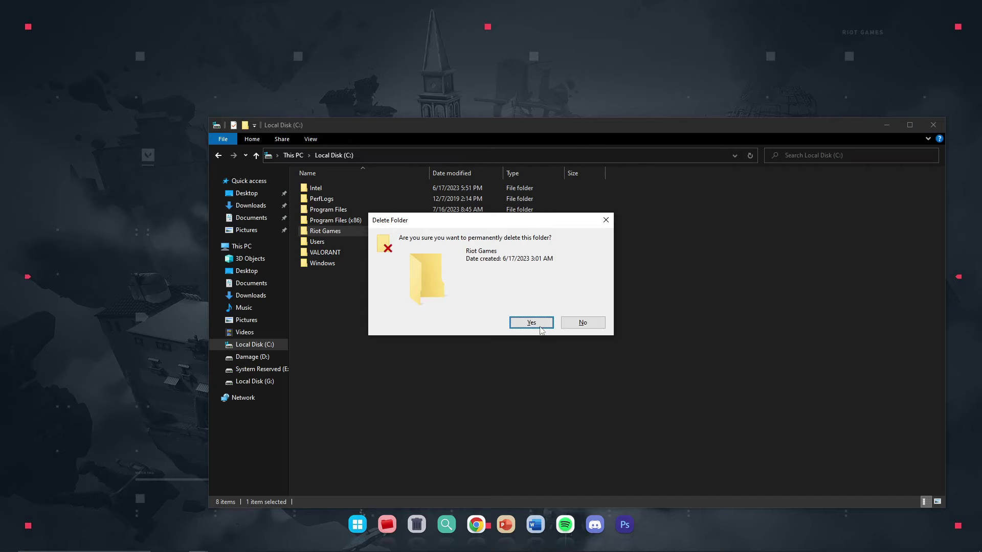
{"action": "left_click", "coordinate": [532, 324]}
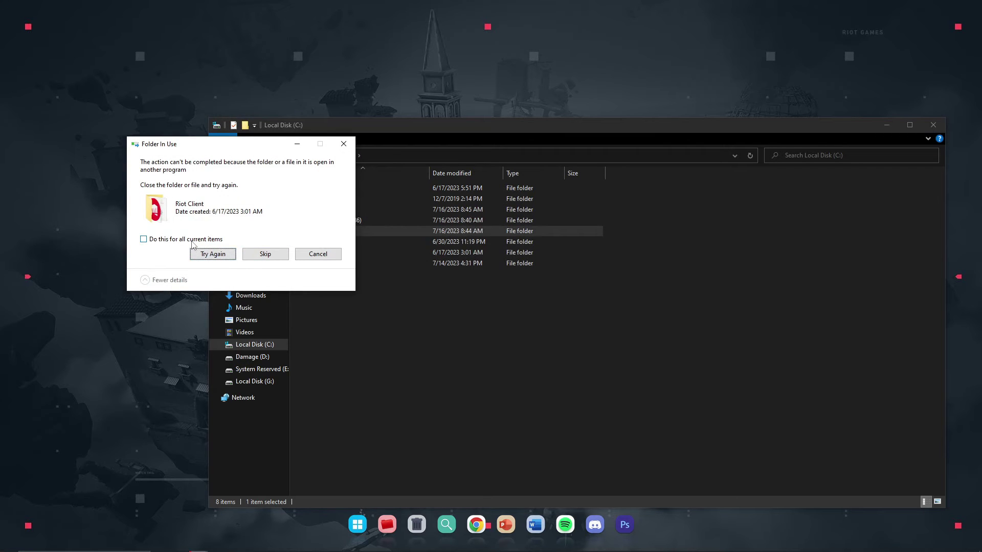
{"action": "left_click", "coordinate": [213, 254]}
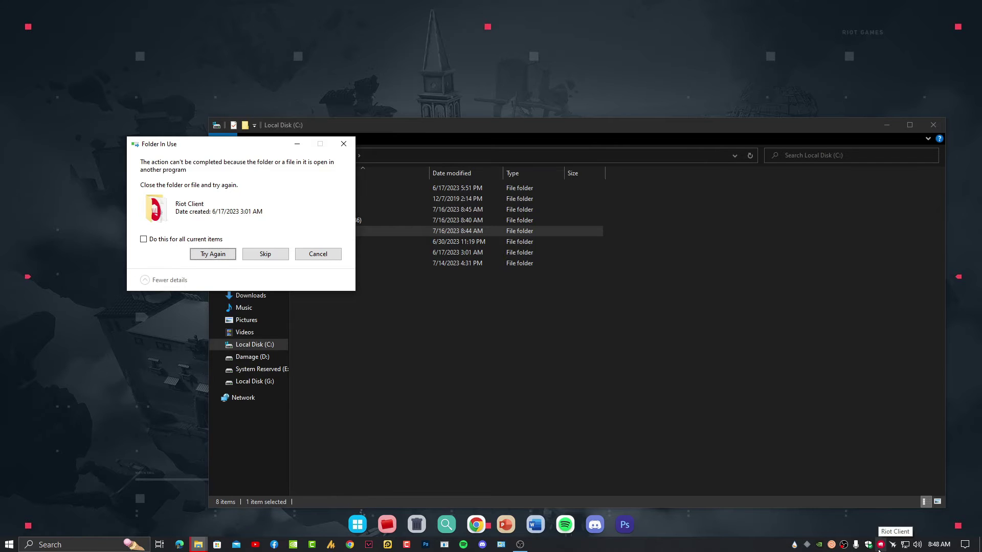
Quit Riot Client from the tray and retry deleting Riot Games
{"action": "right_click", "coordinate": [879, 550]}
{"action": "left_click", "coordinate": [882, 542]}
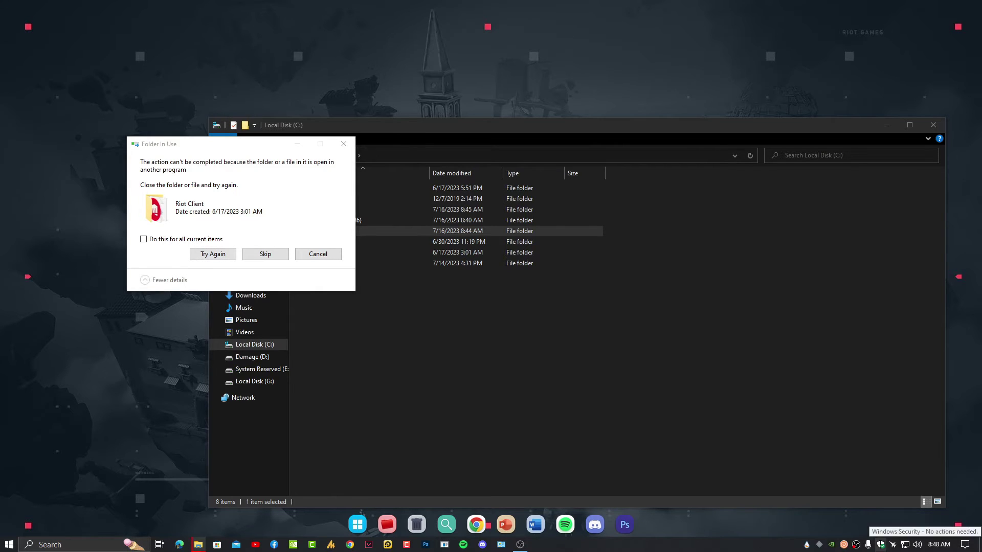
{"action": "left_click", "coordinate": [213, 255]}
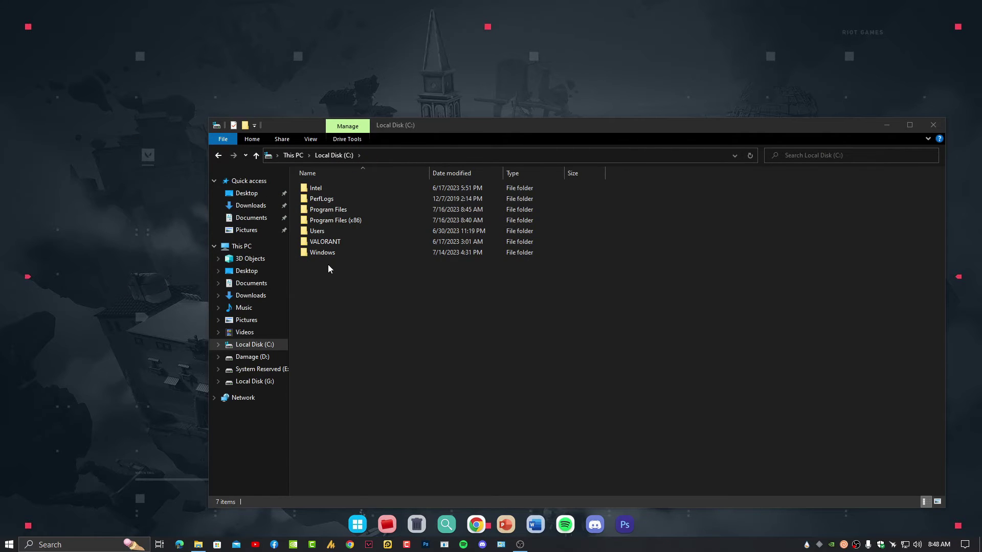
Open the Users folder and allow ToastNotification through the firewall on private and public networks
{"action": "double_click", "coordinate": [345, 232]}
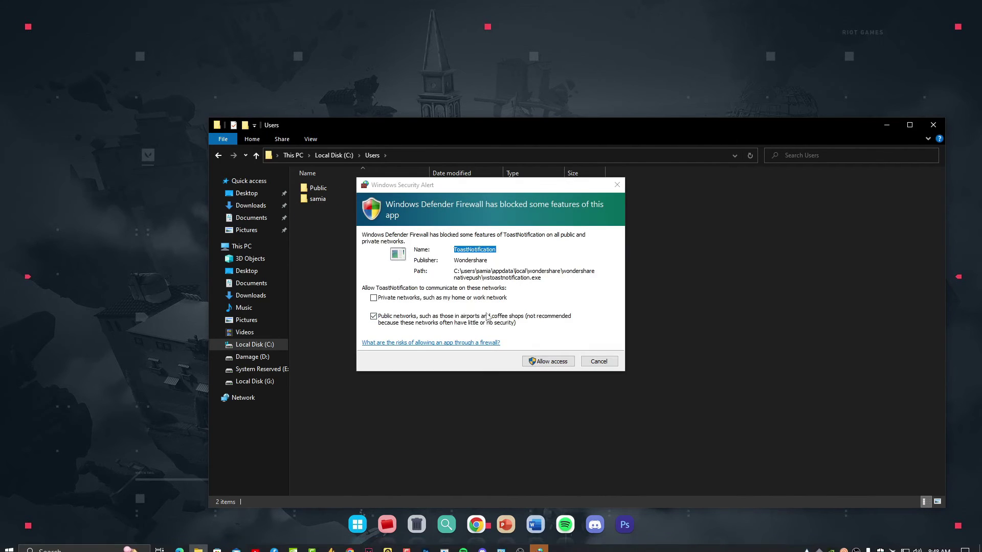
{"action": "left_click", "coordinate": [417, 298]}
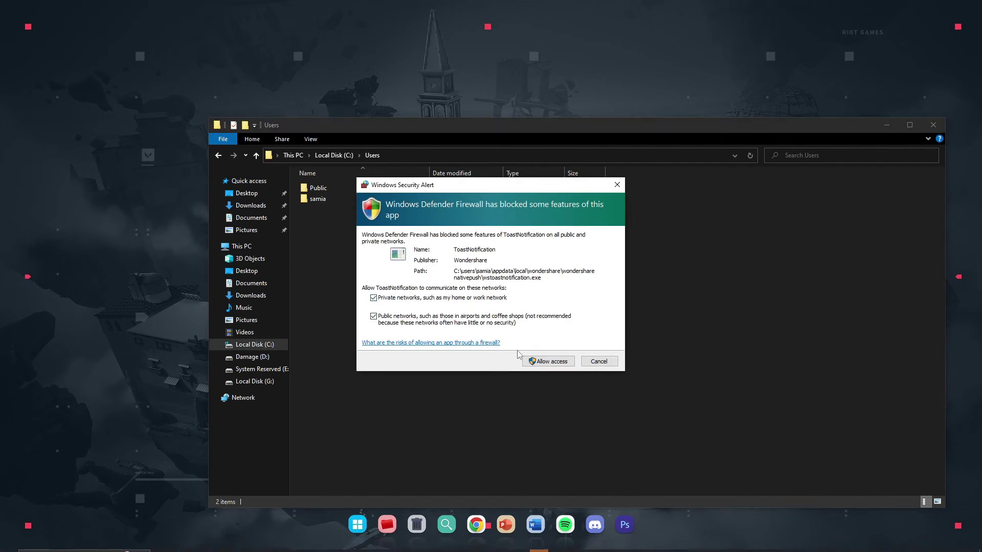
{"action": "left_click", "coordinate": [550, 362]}
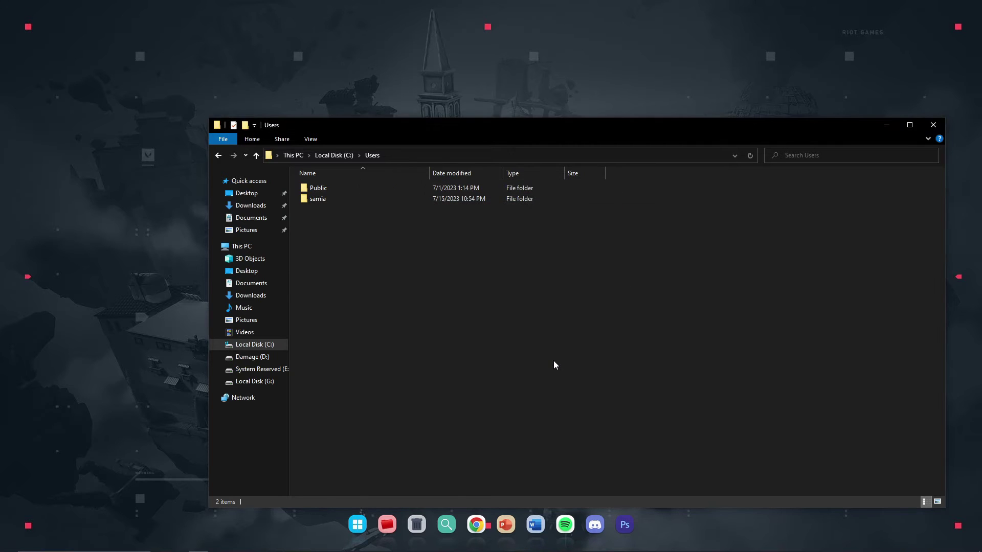
Open the user's profile folder and reach its AppData folder by appending \appData to the path
{"action": "mouse_move", "coordinate": [336, 203]}
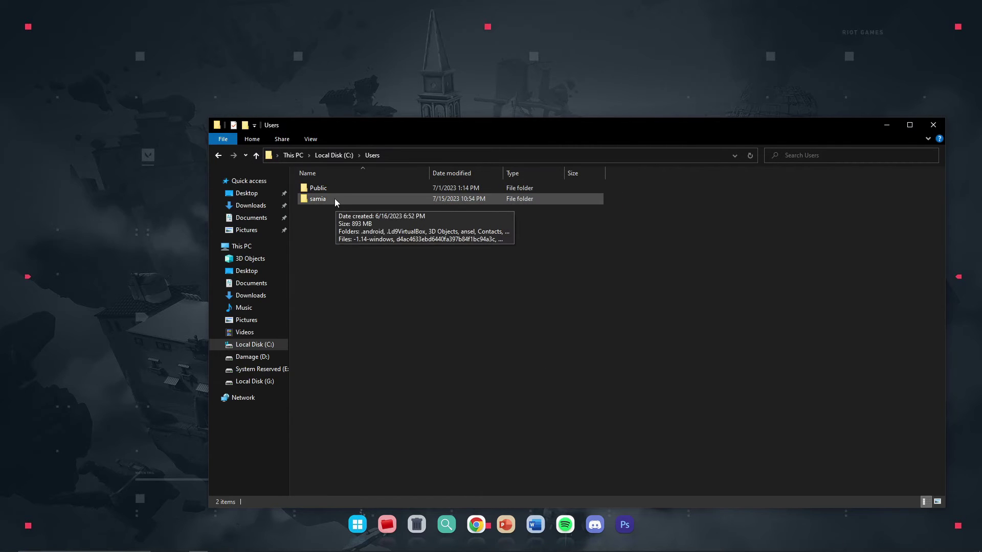
{"action": "double_click", "coordinate": [335, 199]}
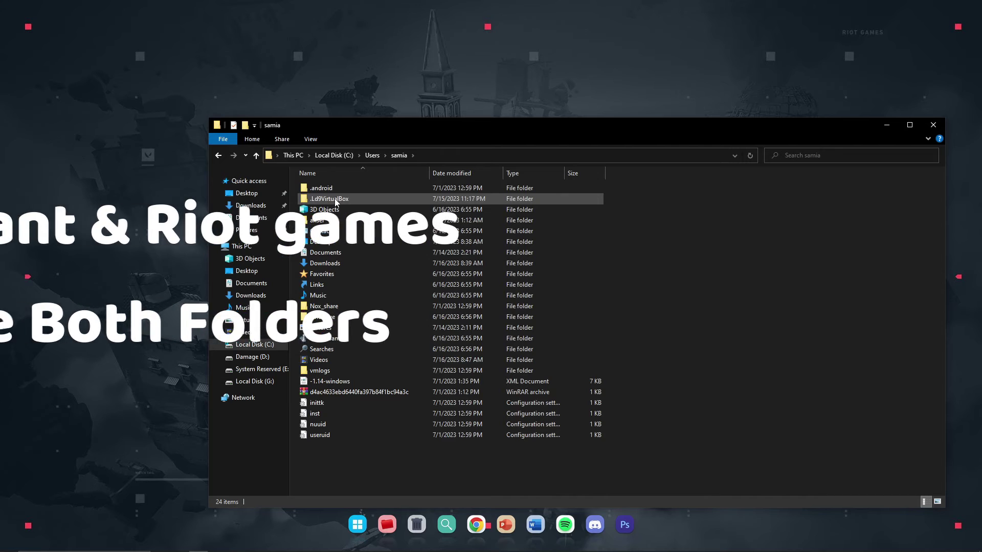
{"action": "left_click", "coordinate": [434, 155]}
{"action": "left_click", "coordinate": [435, 155]}
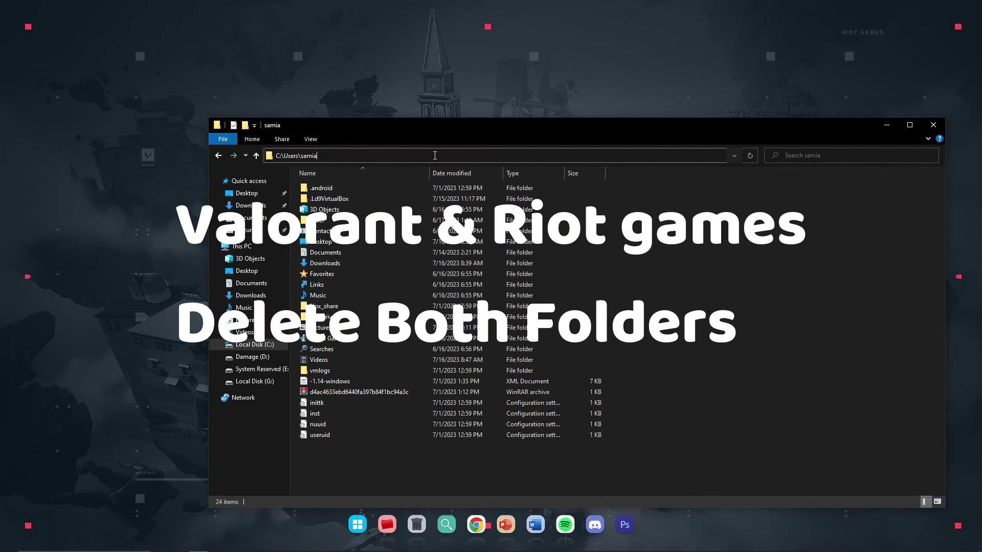
{"action": "type", "text": "\\"}
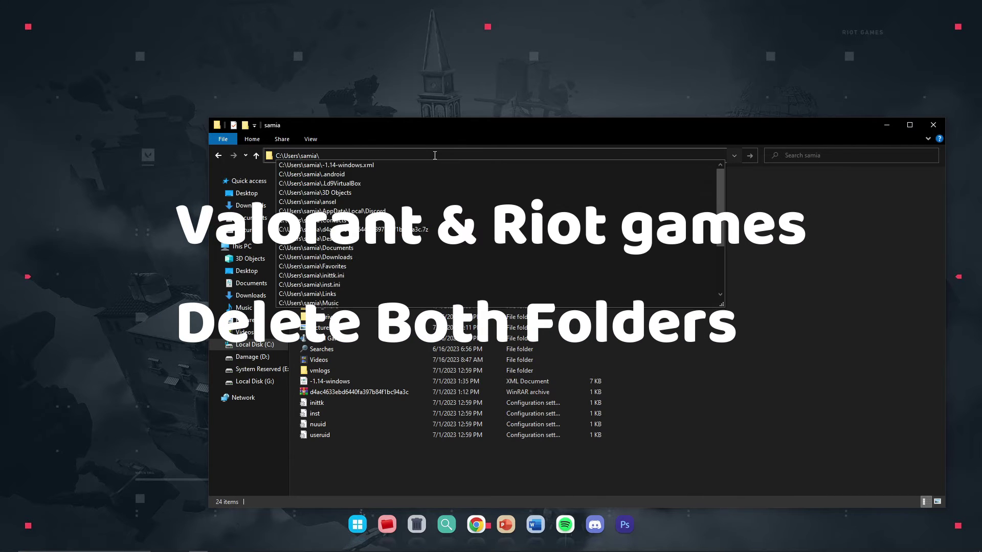
{"action": "type", "text": "a"}
{"action": "type", "text": "ppData"}
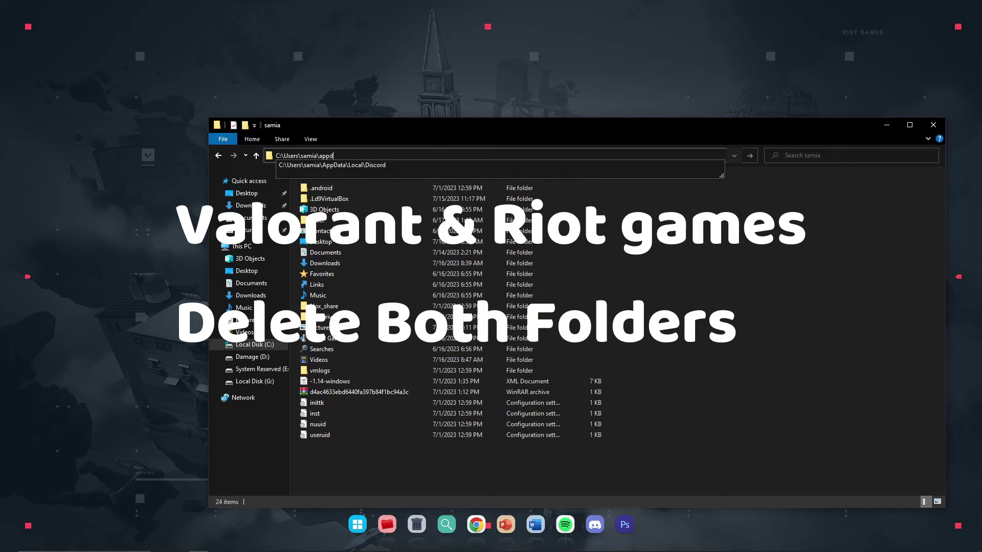
{"action": "key", "text": "Return"}
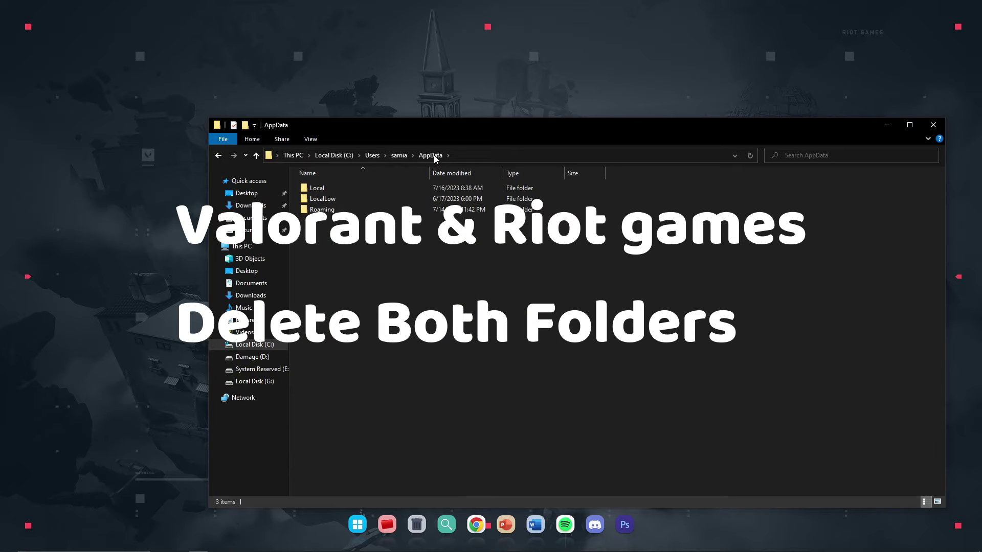
Close Explorer and open the Roaming AppData folder through the Run box
{"action": "left_click", "coordinate": [933, 125]}
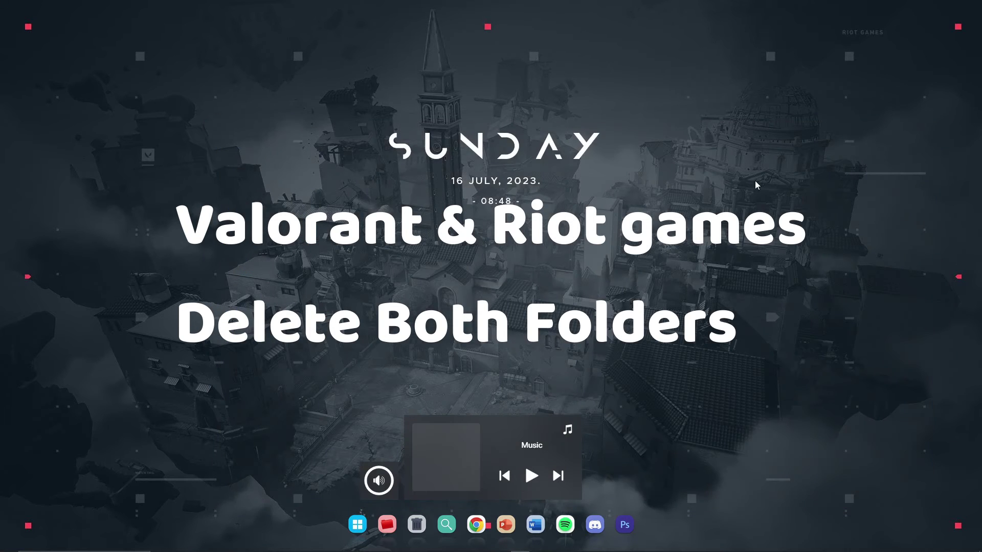
{"action": "key", "text": "super+r"}
{"action": "left_click_drag", "start_coordinate": [120, 457], "coordinate": [595, 147]}
{"action": "type", "text": "%appdata%"}
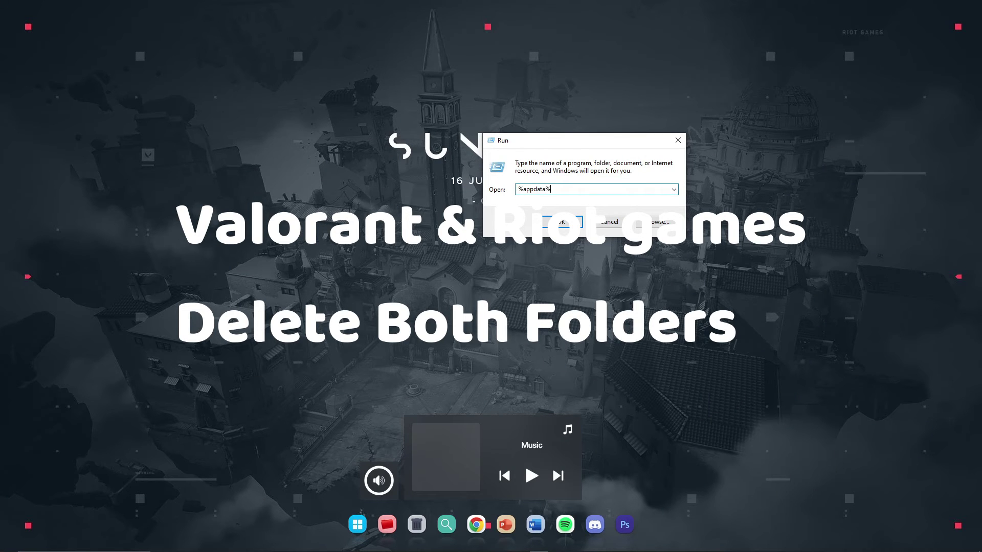
{"action": "key", "text": "Return"}
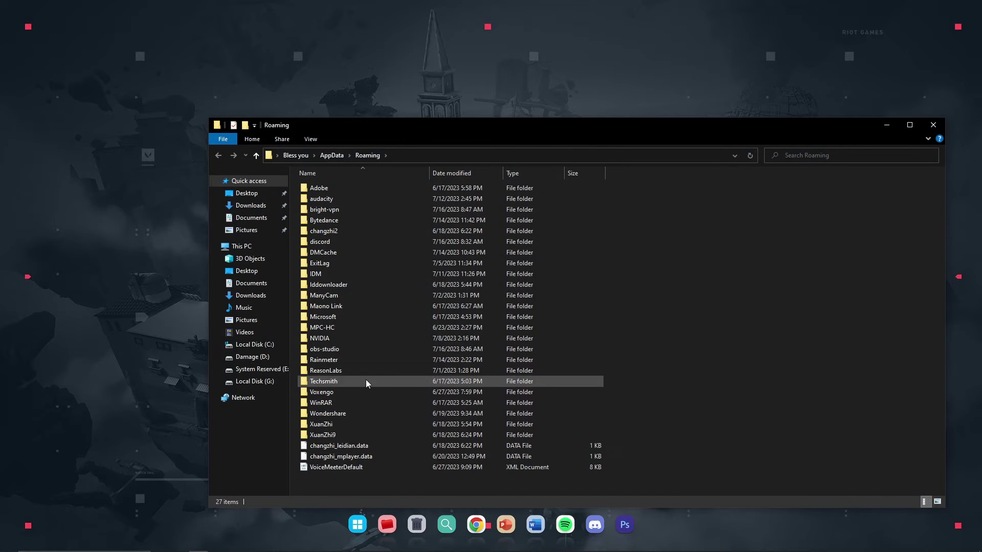
Permanently delete the VALORANT folder from AppData\Local and close the window
{"action": "left_click", "coordinate": [335, 160]}
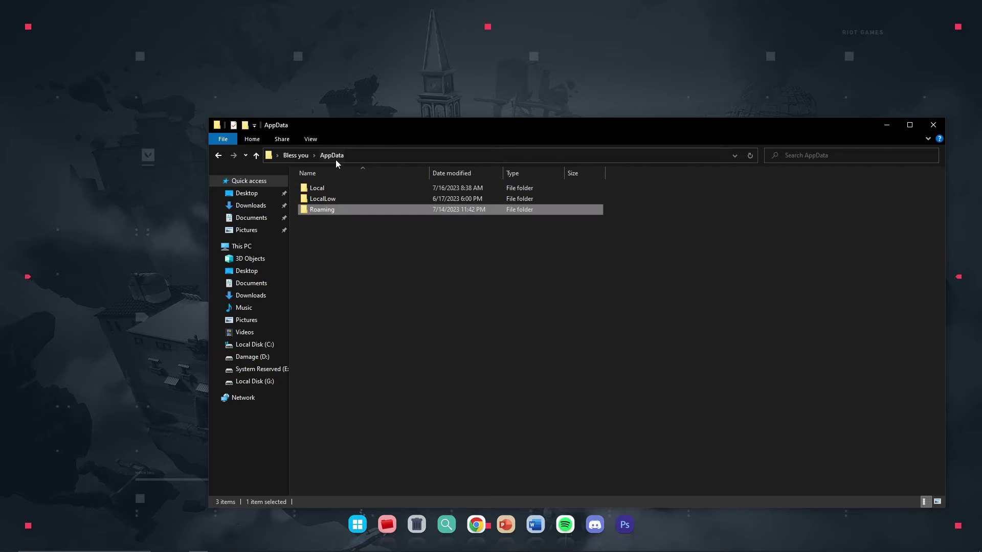
{"action": "double_click", "coordinate": [326, 188]}
{"action": "scroll", "coordinate": [346, 425], "scroll_direction": "down", "scroll_amount": 6}
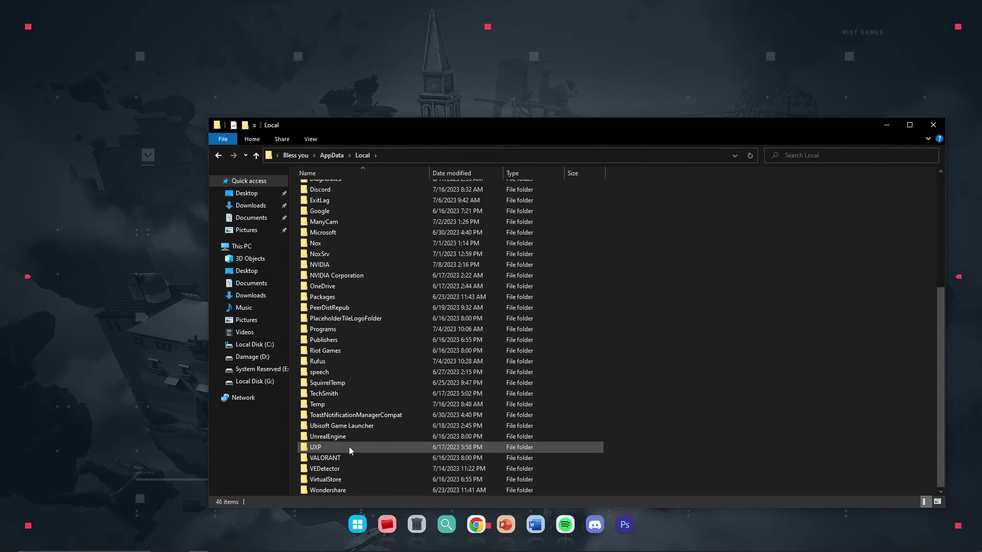
{"action": "left_click", "coordinate": [346, 460]}
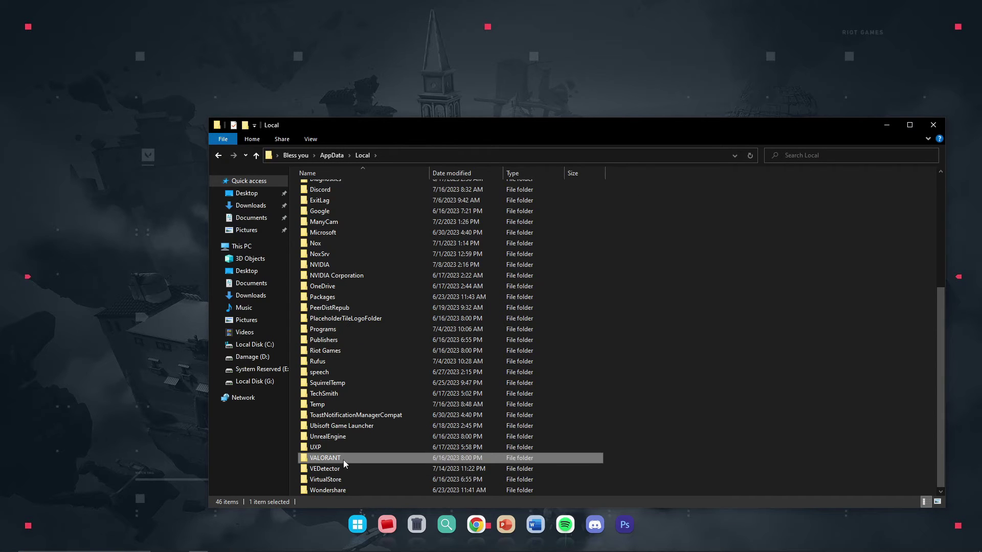
{"action": "key", "text": "shift+Delete"}
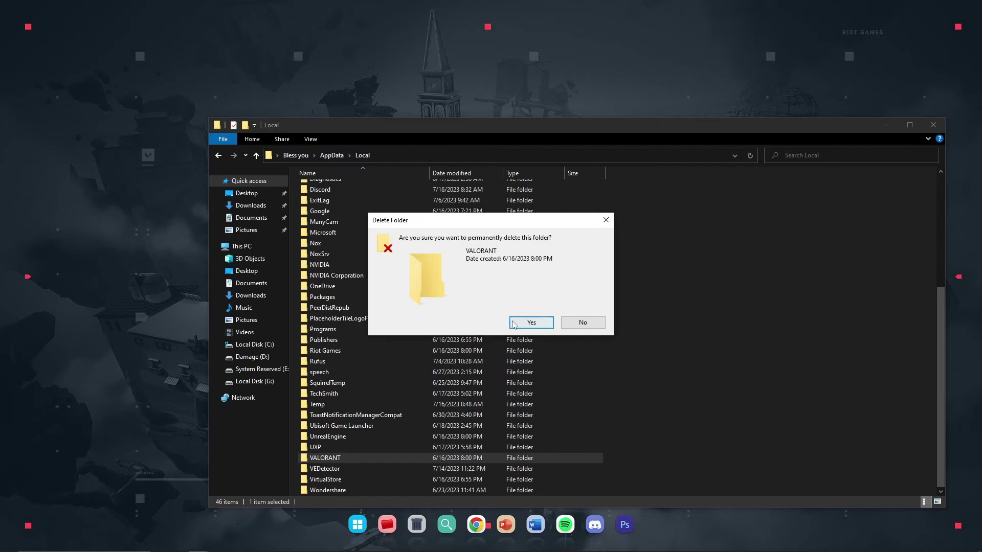
{"action": "left_click", "coordinate": [532, 324]}
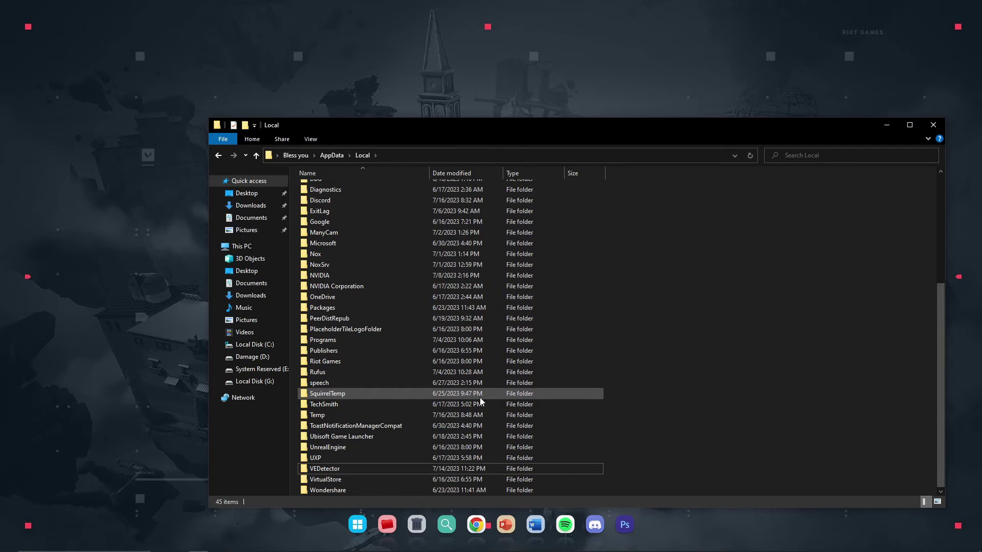
{"action": "left_click", "coordinate": [933, 125]}
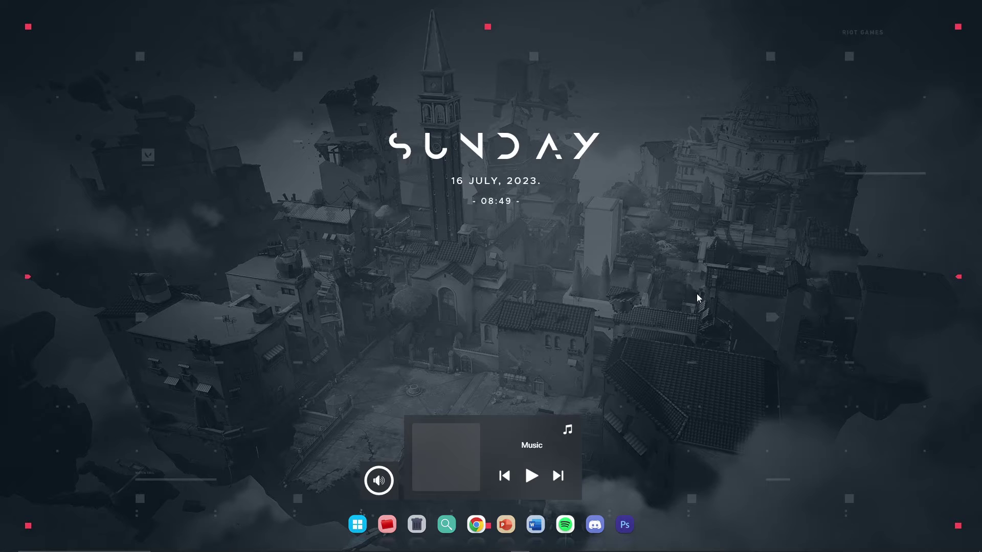
{"action": "left_click", "coordinate": [357, 524]}
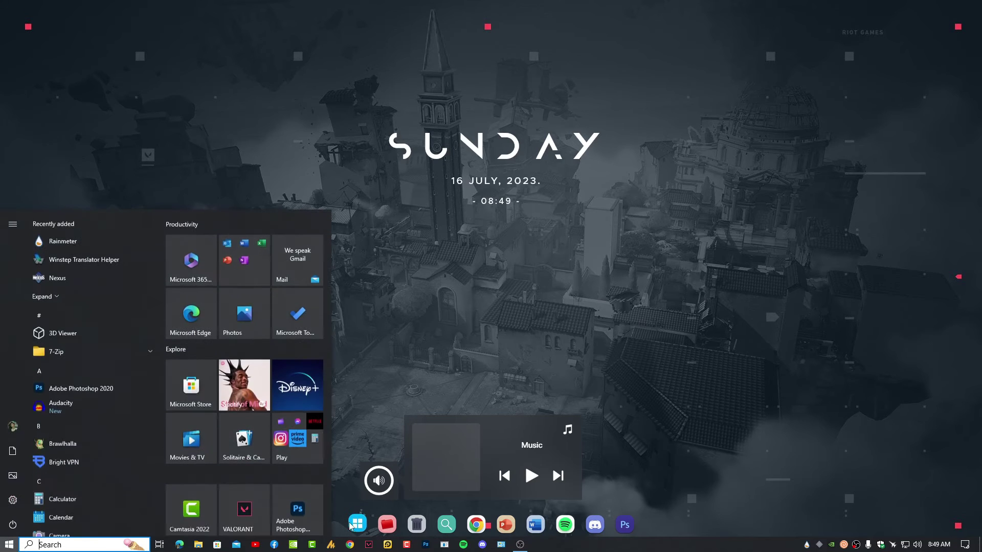
{"action": "left_click", "coordinate": [13, 500]}
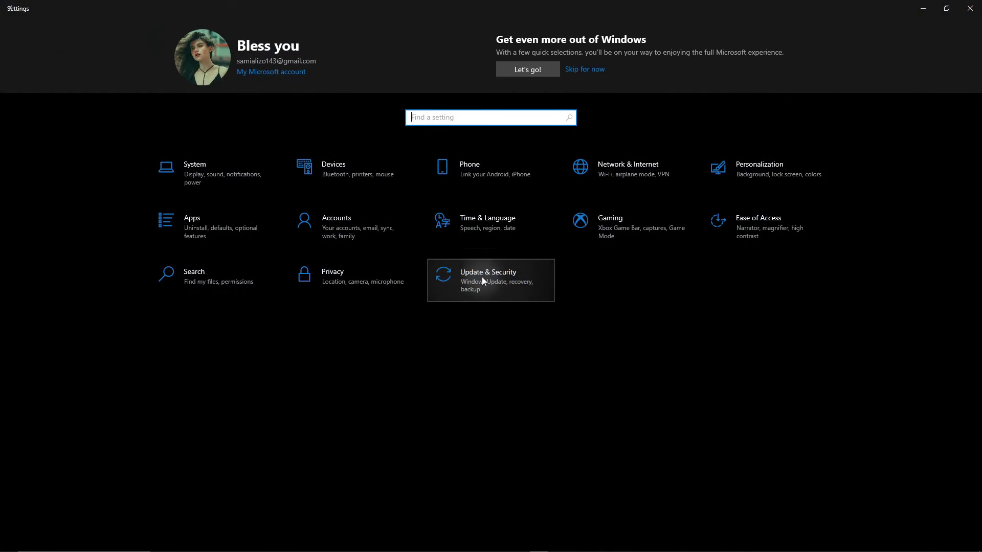
{"action": "left_click", "coordinate": [482, 281]}
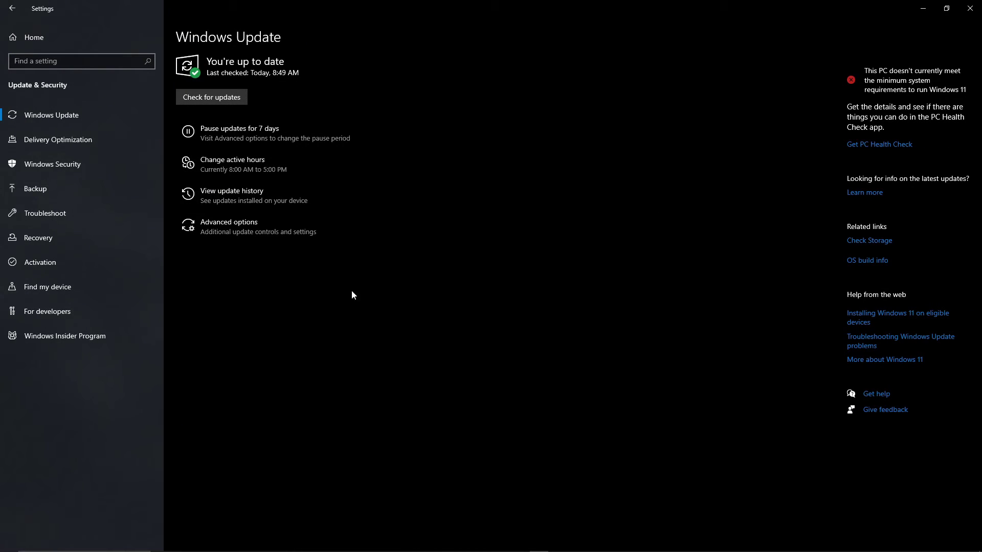
{"action": "left_click", "coordinate": [970, 8]}
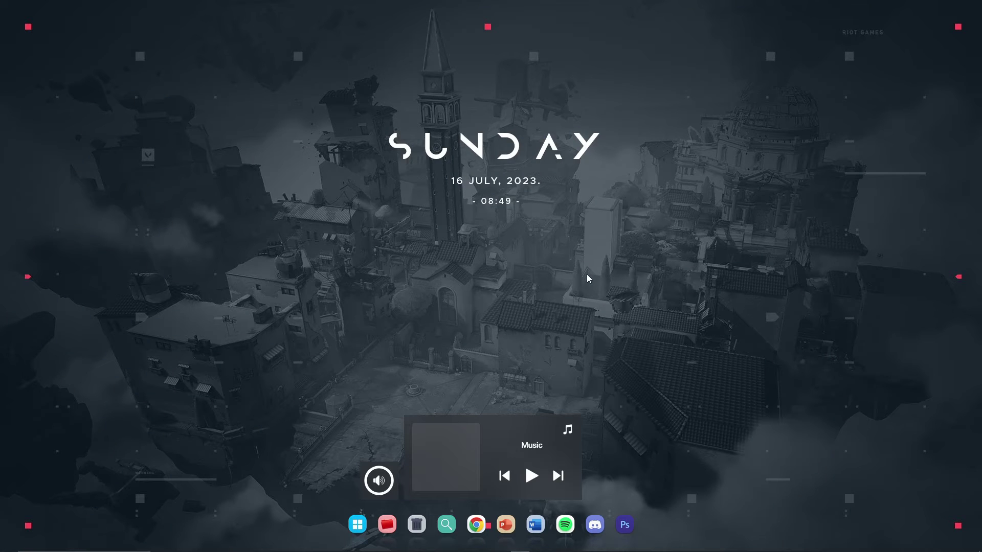
{"action": "left_click", "coordinate": [357, 527]}
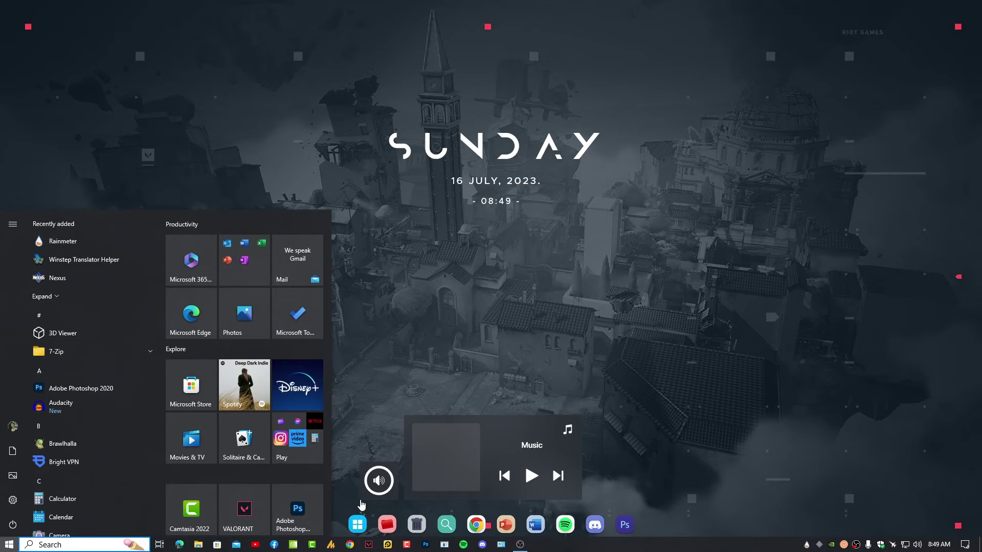
{"action": "type", "text": "services"}
{"action": "key", "text": "Escape"}
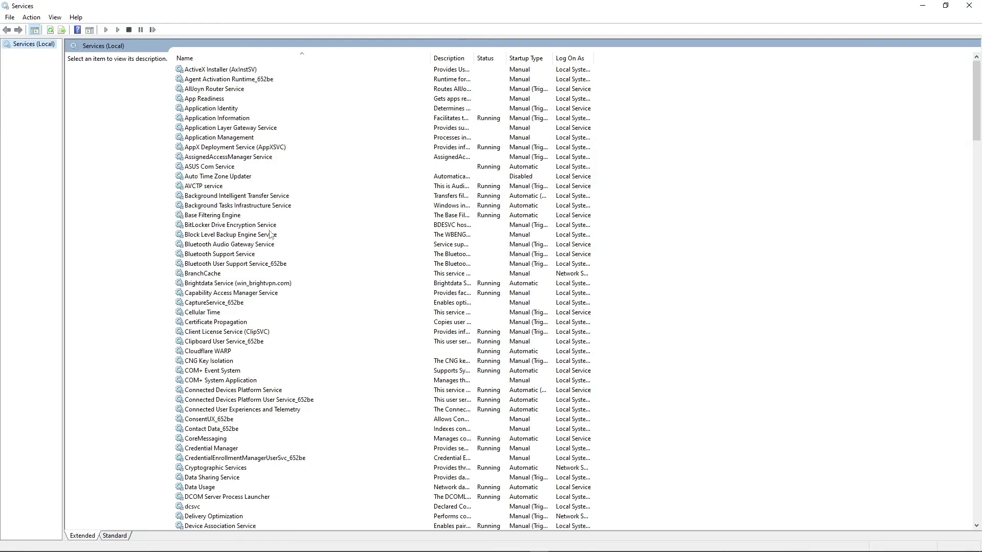
{"action": "left_click", "coordinate": [271, 237]}
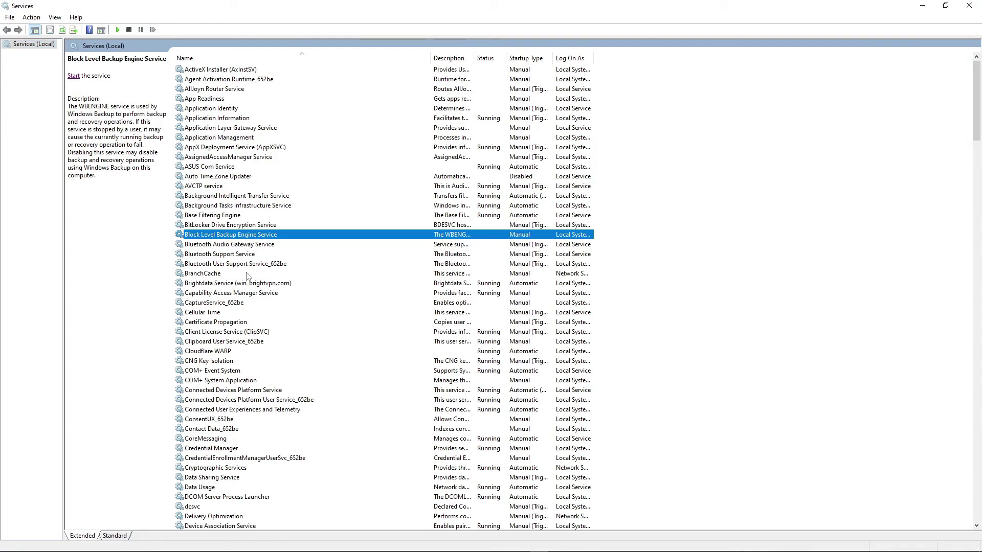
{"action": "key", "text": "w"}
{"action": "key", "text": "Down"}
{"action": "key", "text": "Down"}
{"action": "key", "text": "Down"}
{"action": "key", "text": "Down"}
{"action": "key", "text": "Down"}
{"action": "key", "text": "Down"}
{"action": "key", "text": "Down"}
{"action": "key", "text": "Down"}
{"action": "key", "text": "Down"}
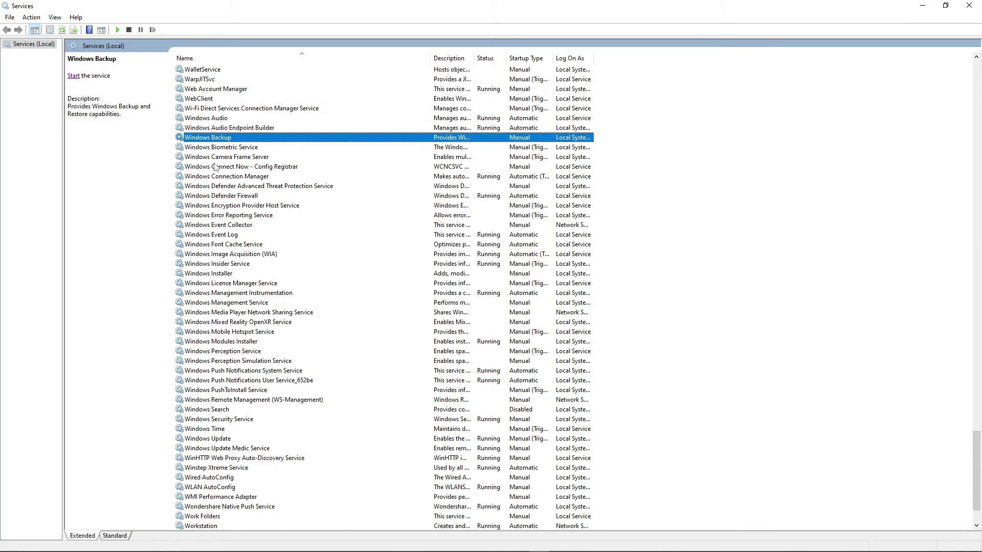
{"action": "key", "text": "Down"}
{"action": "key", "text": "Down"}
{"action": "key", "text": "Down"}
{"action": "key", "text": "Down"}
{"action": "key", "text": "Down"}
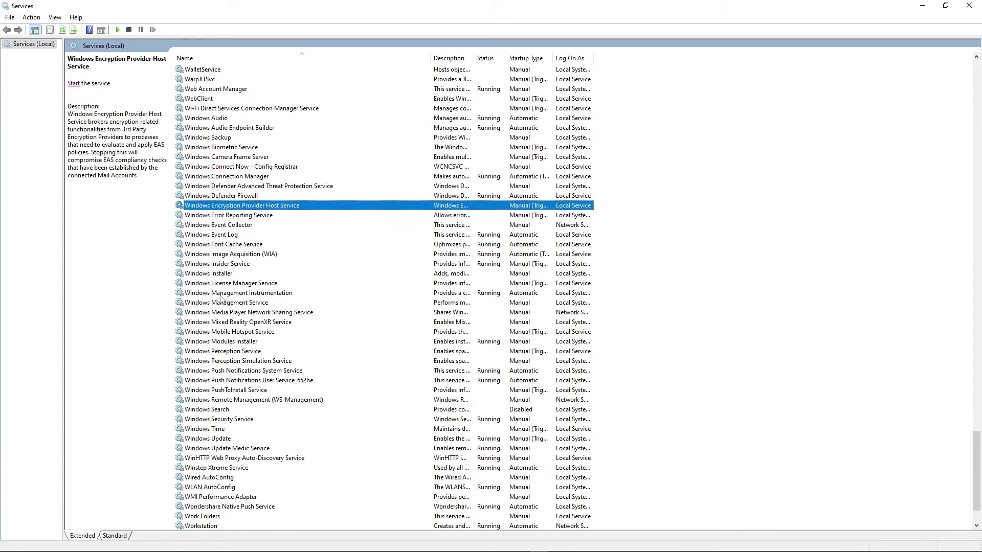
{"action": "key", "text": "Down"}
{"action": "key", "text": "Down"}
{"action": "key", "text": "Down"}
{"action": "key", "text": "Down"}
{"action": "key", "text": "Down"}
{"action": "left_click", "coordinate": [218, 440]}
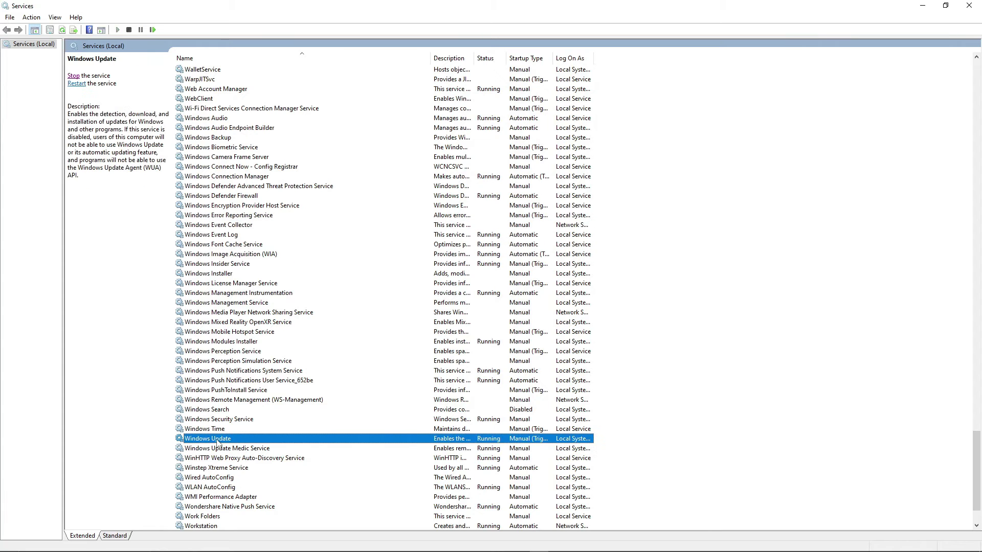
{"action": "right_click", "coordinate": [224, 440]}
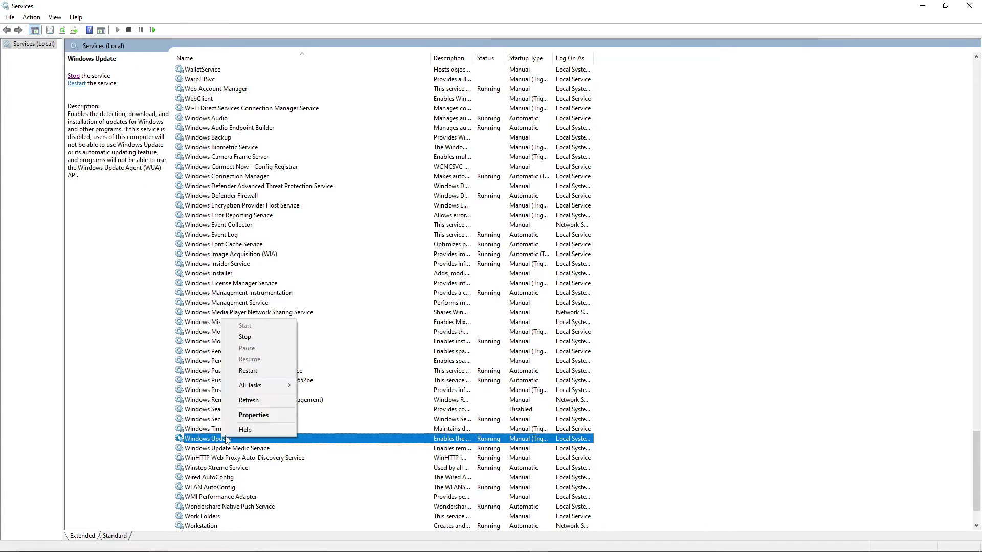
{"action": "left_click", "coordinate": [253, 415]}
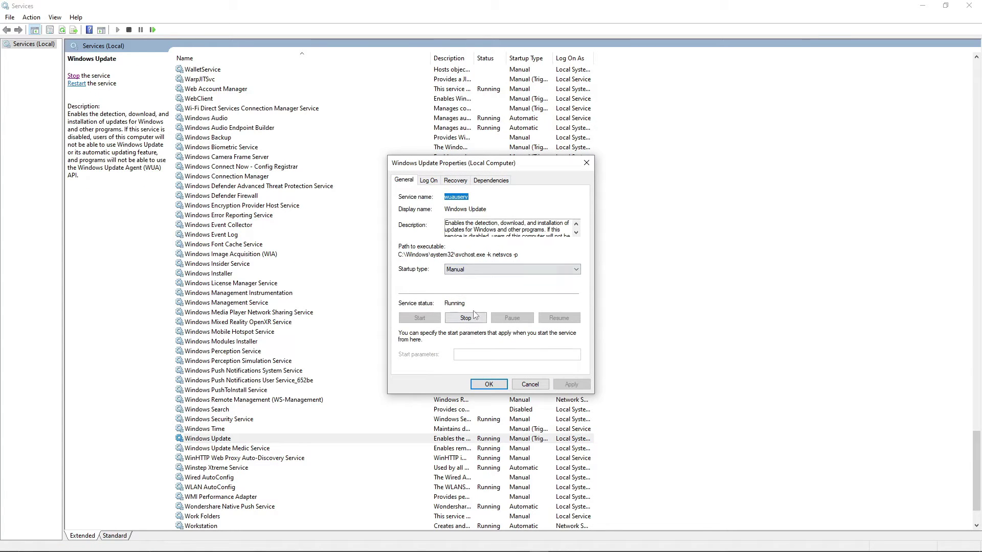
{"action": "left_click", "coordinate": [471, 270]}
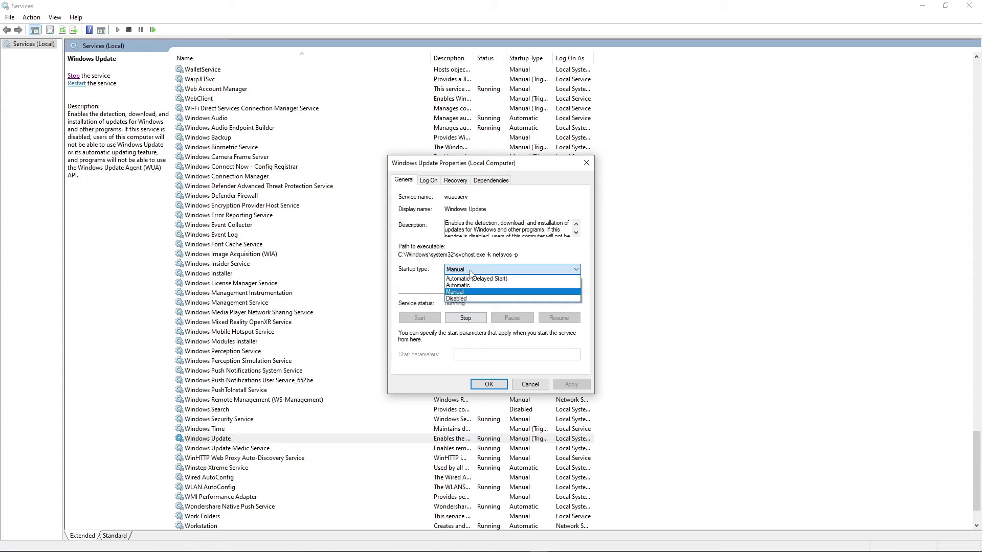
{"action": "left_click", "coordinate": [420, 295]}
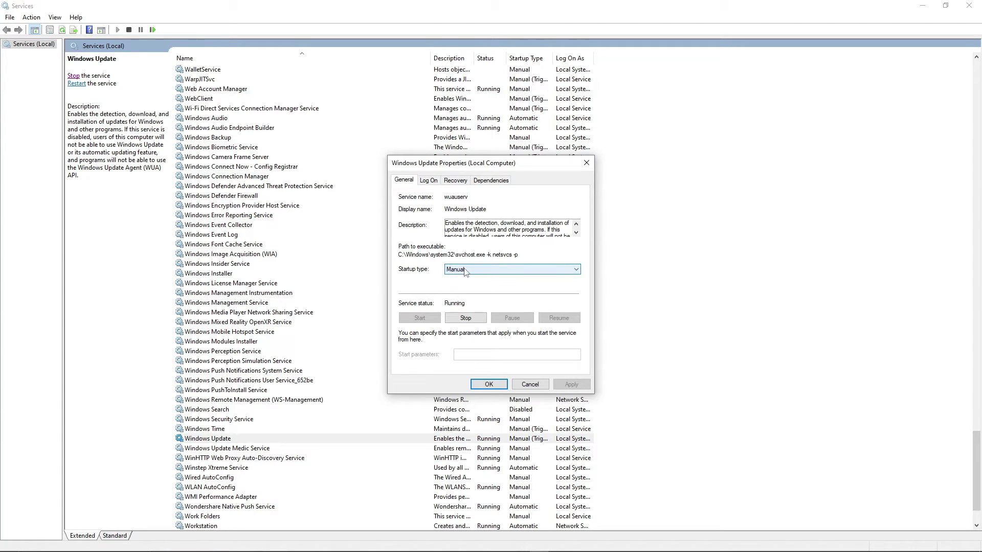
{"action": "left_click", "coordinate": [465, 271]}
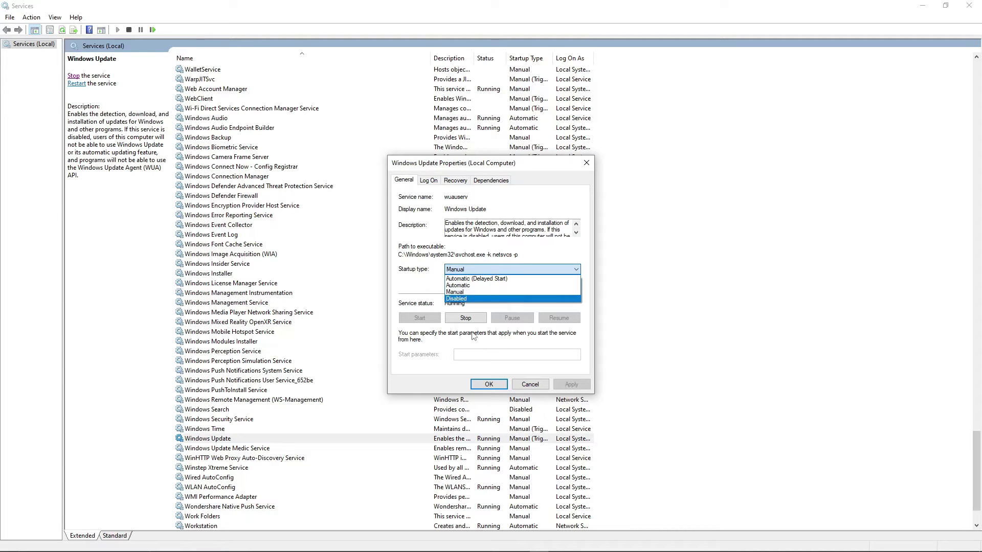
{"action": "left_click", "coordinate": [403, 298]}
{"action": "left_click", "coordinate": [530, 384]}
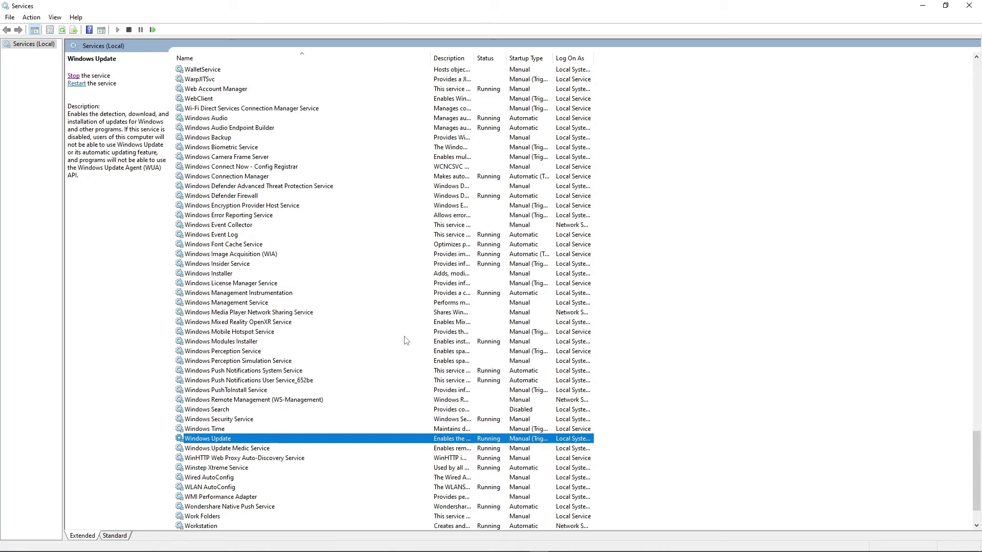
{"action": "scroll", "coordinate": [405, 341], "scroll_direction": "down", "scroll_amount": 2}
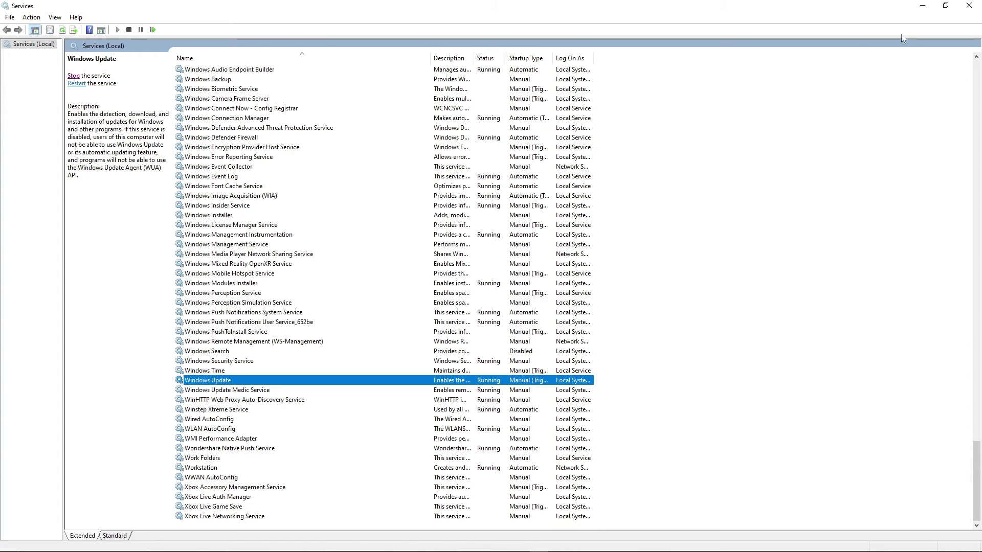
{"action": "left_click", "coordinate": [969, 5]}
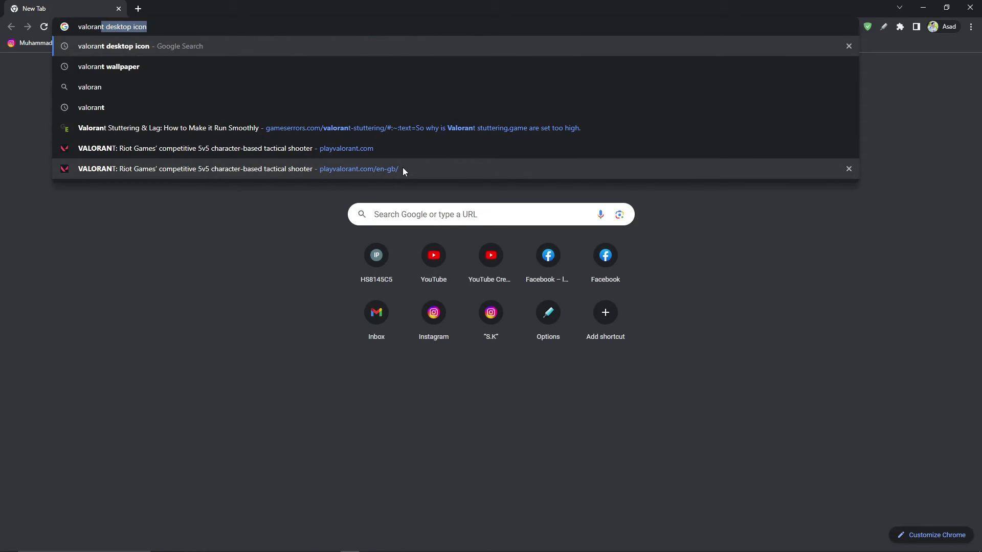
Search Google for valorant and open the playvalorant.com result
{"action": "key", "text": "Return"}
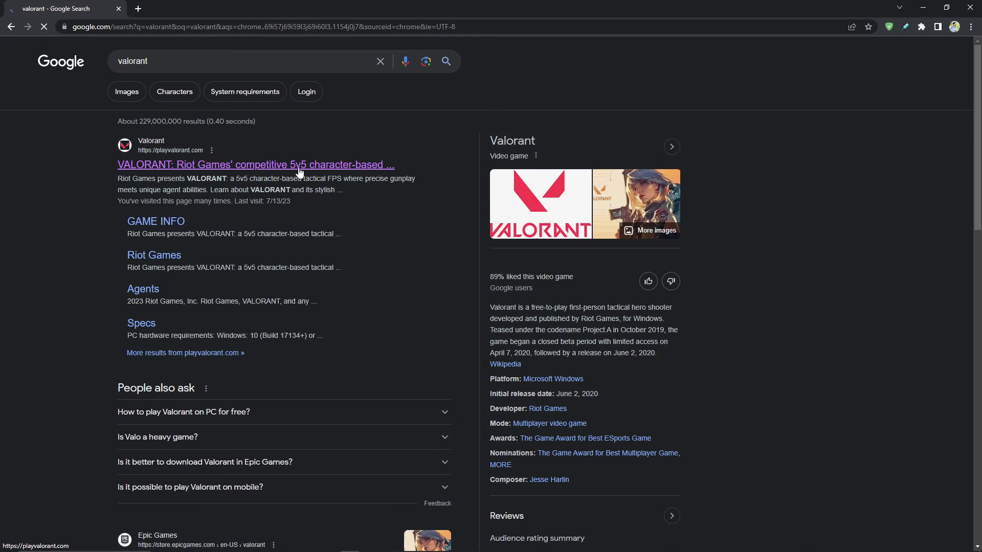
{"action": "left_click", "coordinate": [284, 166]}
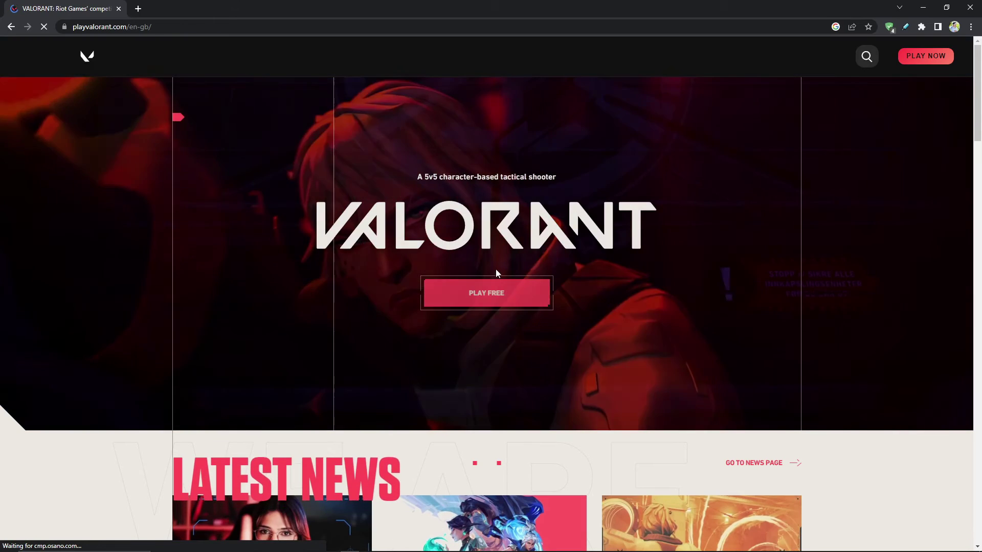
Sign in to the Riot account via PLAY FREE, then choose Game Download from the account menu
{"action": "left_click", "coordinate": [526, 302]}
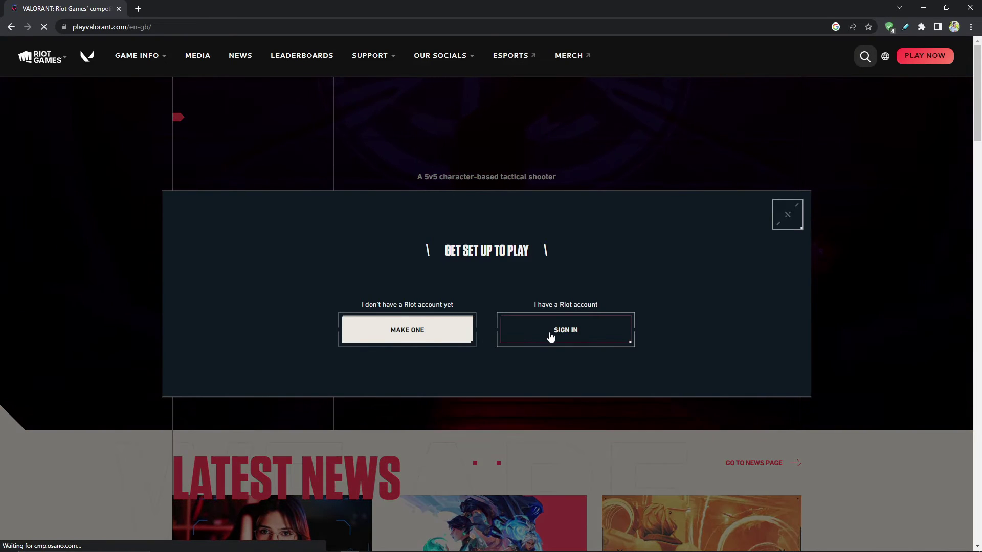
{"action": "left_click", "coordinate": [551, 336]}
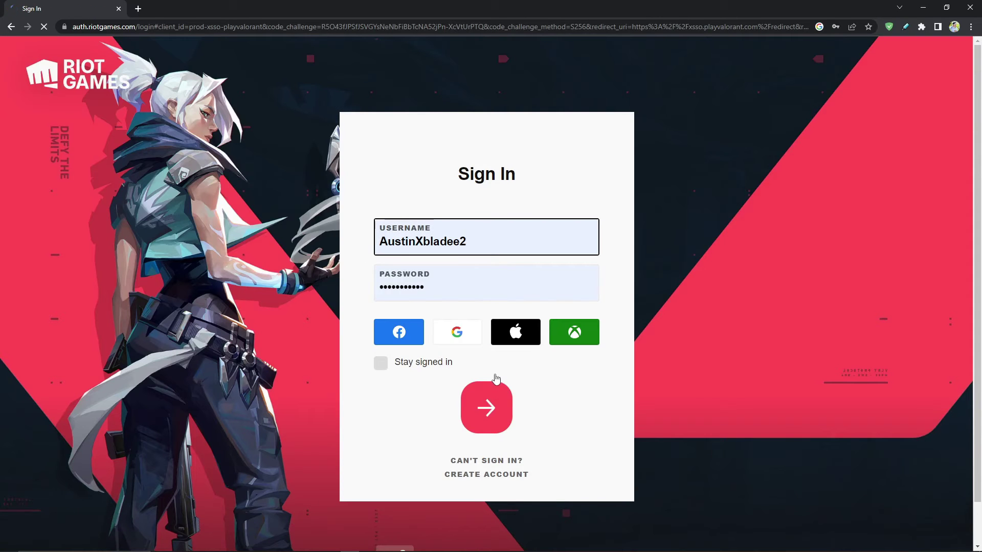
{"action": "left_click", "coordinate": [478, 404]}
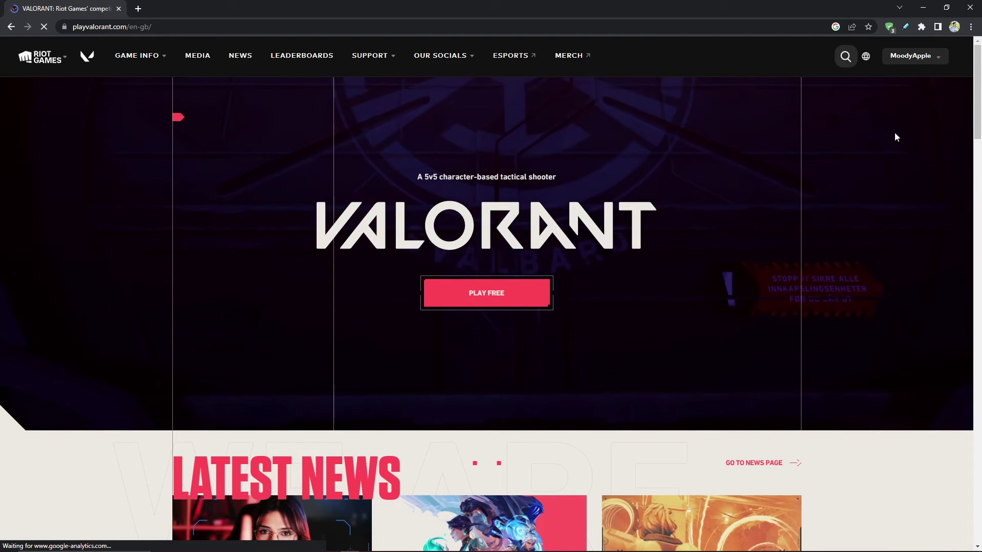
{"action": "left_click", "coordinate": [910, 55]}
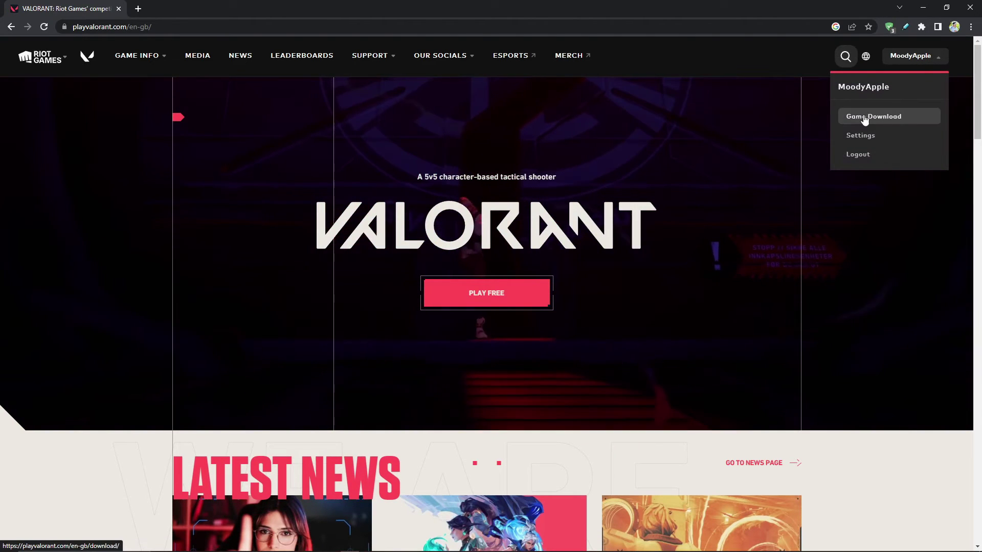
{"action": "left_click", "coordinate": [910, 120]}
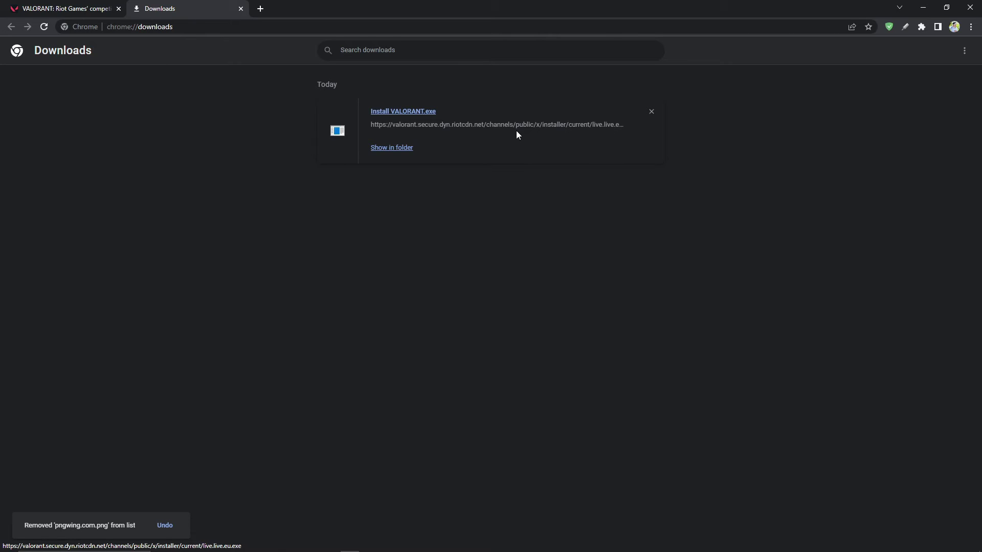
Run the downloaded Install VALORANT file from its Downloads folder as administrator
{"action": "left_click", "coordinate": [392, 147]}
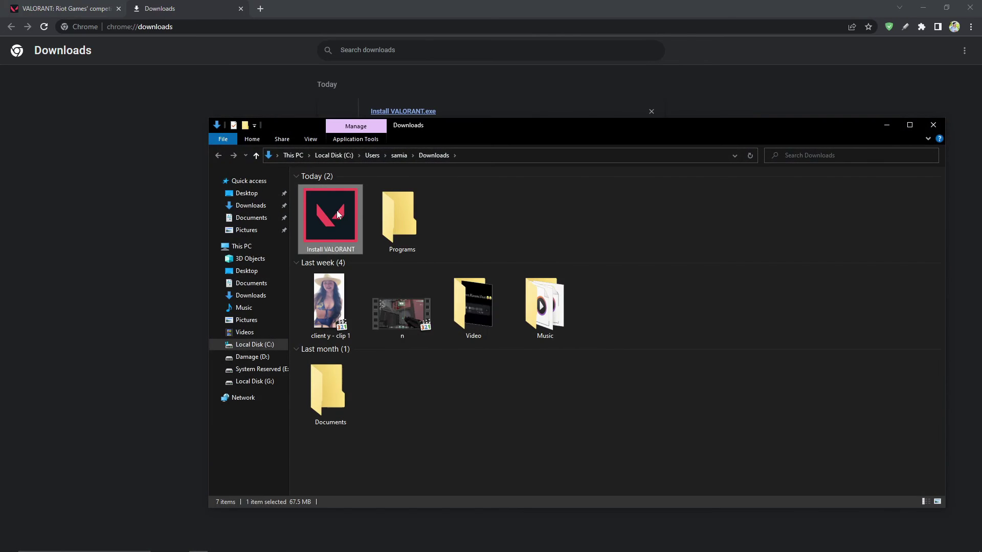
{"action": "right_click", "coordinate": [337, 211]}
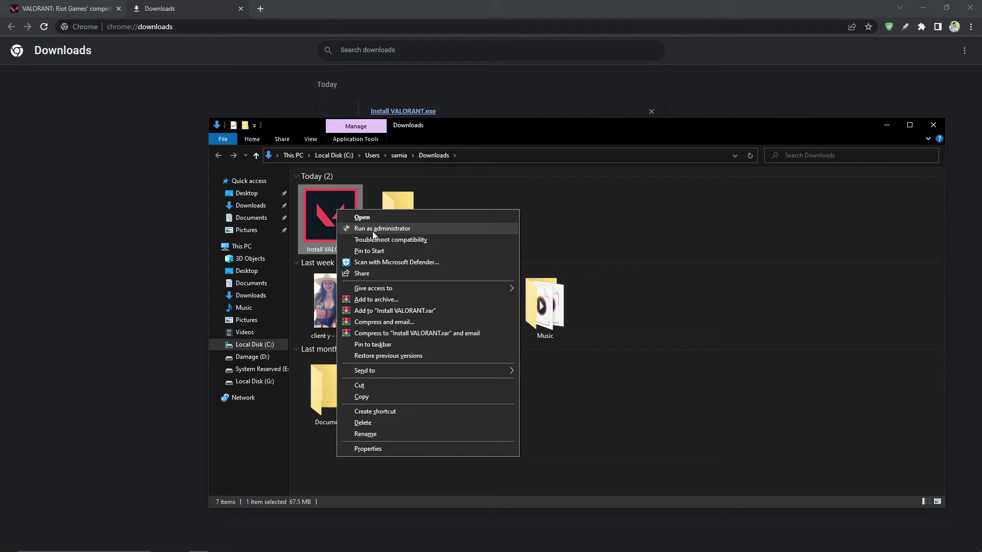
{"action": "left_click", "coordinate": [427, 229]}
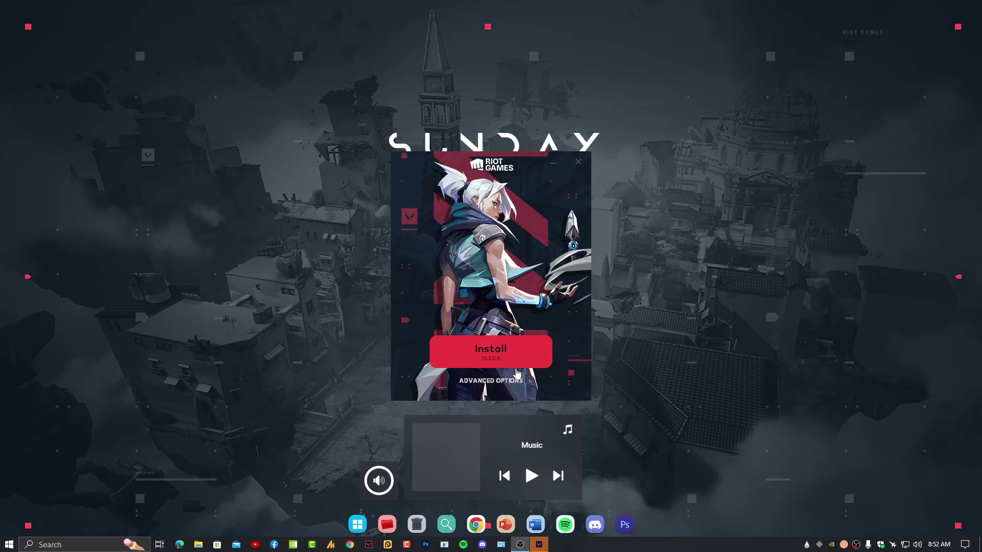
Start installing VALORANT into C:\Riot Games, then pause the Riot Vanguard download and close Riot Client
{"action": "left_click", "coordinate": [512, 385]}
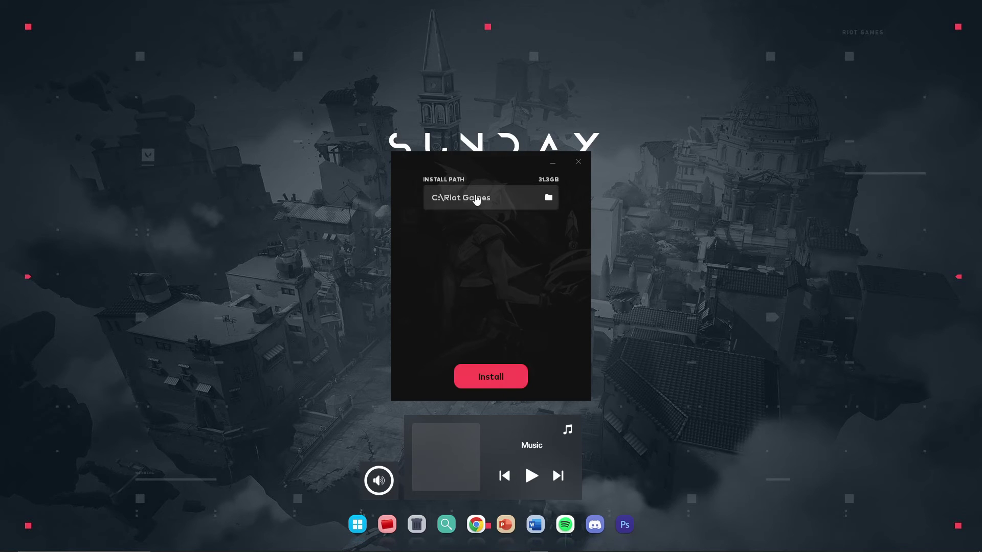
{"action": "left_click", "coordinate": [490, 381]}
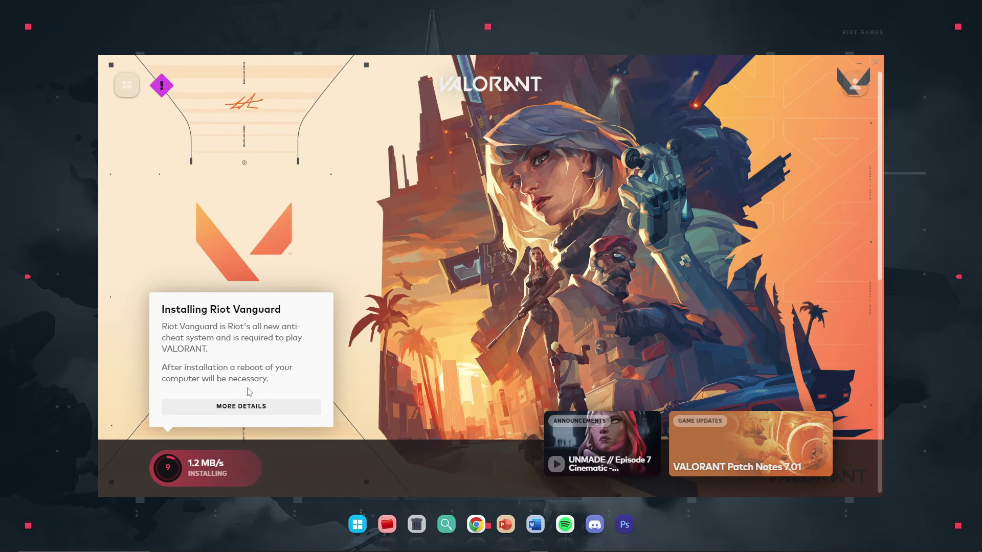
{"action": "left_click", "coordinate": [192, 476]}
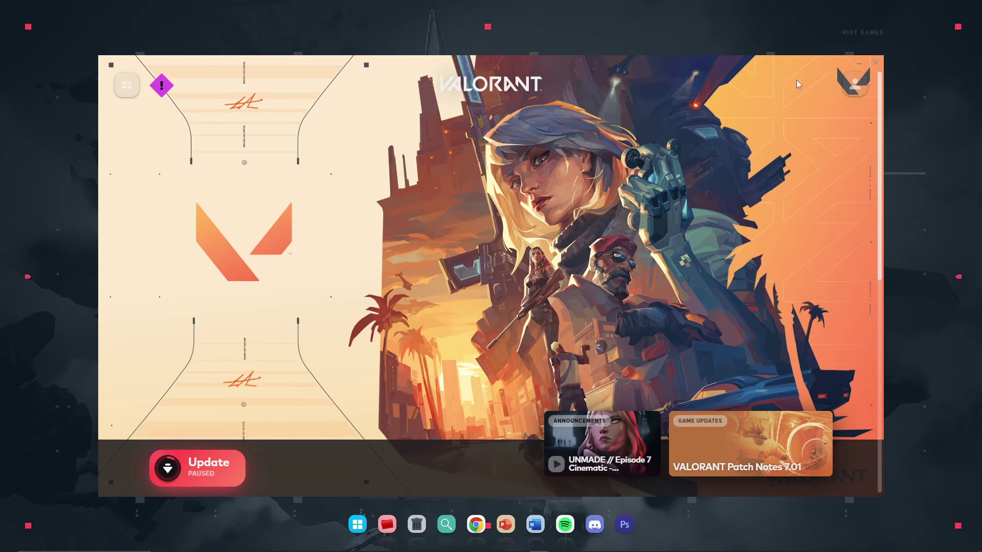
{"action": "left_click", "coordinate": [876, 62]}
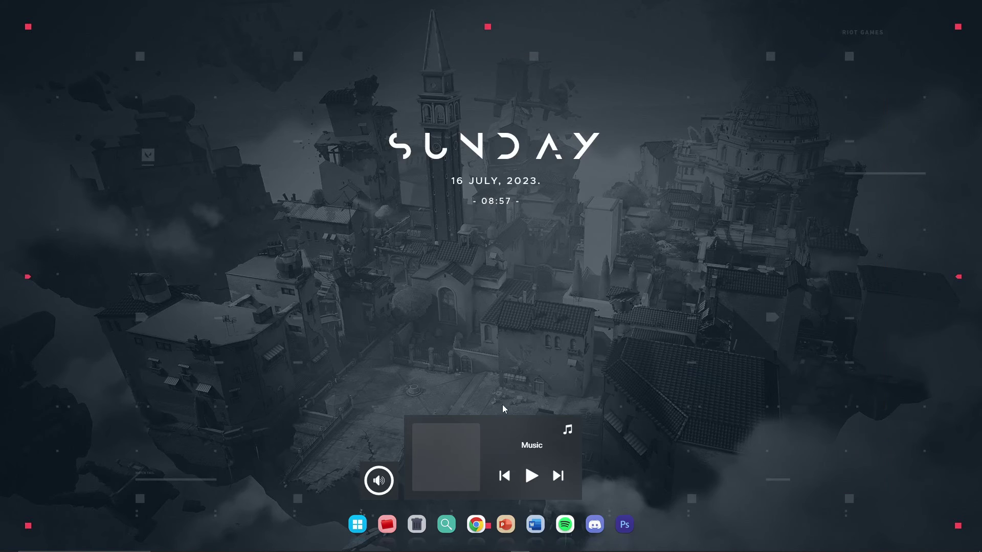
Cut the VALORANT folder on Local Disk (C:) and open the Riot Games folder
{"action": "left_click", "coordinate": [387, 524]}
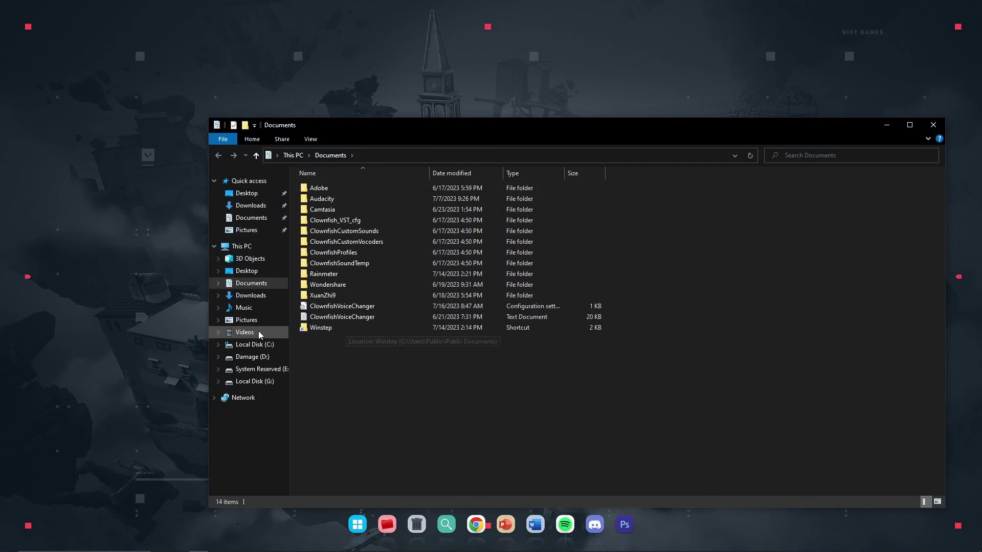
{"action": "left_click", "coordinate": [261, 345]}
{"action": "left_click", "coordinate": [326, 254]}
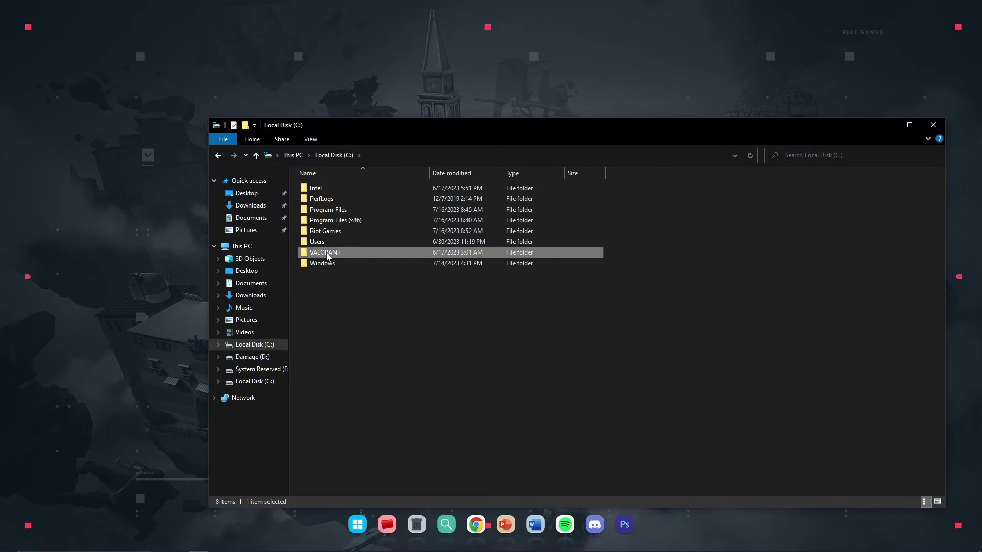
{"action": "right_click", "coordinate": [327, 256]}
{"action": "left_click", "coordinate": [396, 441]}
{"action": "double_click", "coordinate": [333, 233]}
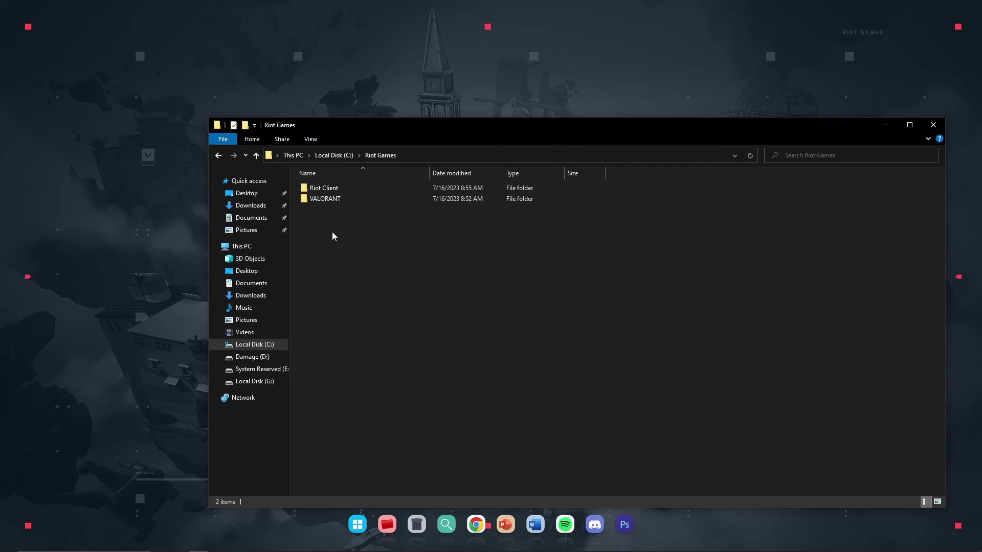
{"action": "double_click", "coordinate": [321, 197]}
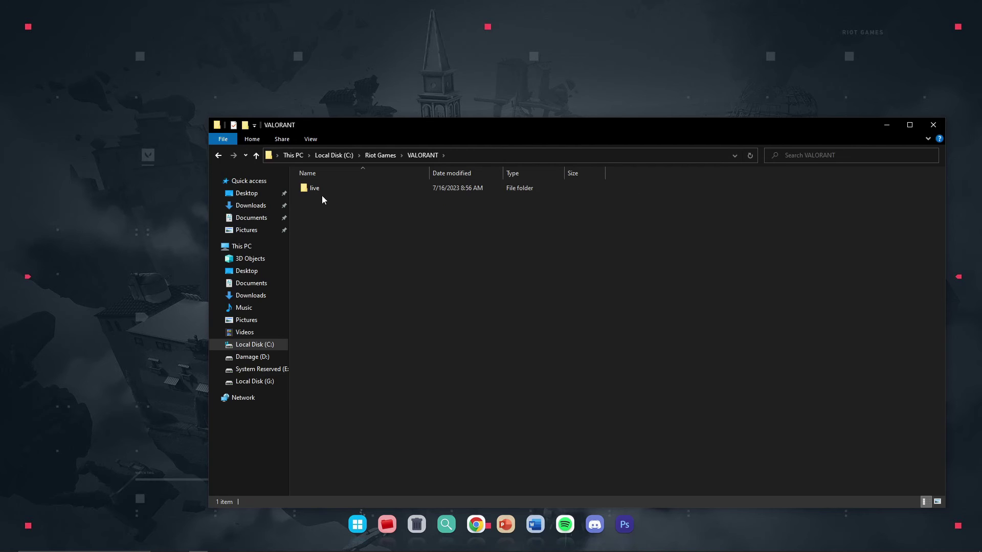
{"action": "key", "text": "alt+Left"}
Paste VALORANT into Riot Games, replacing existing files, refresh the listing and close Explorer
{"action": "right_click", "coordinate": [351, 269]}
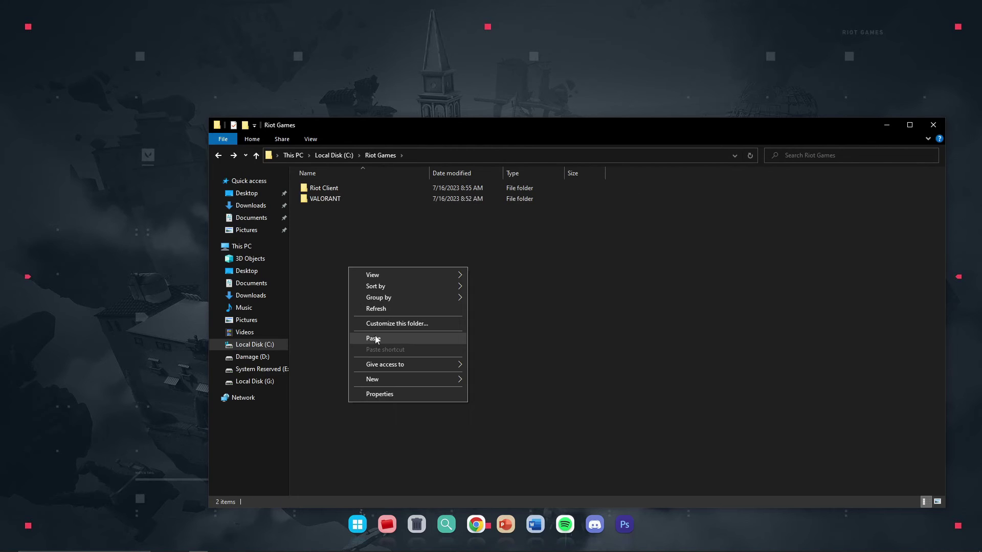
{"action": "left_click", "coordinate": [375, 337]}
{"action": "right_click", "coordinate": [339, 265]}
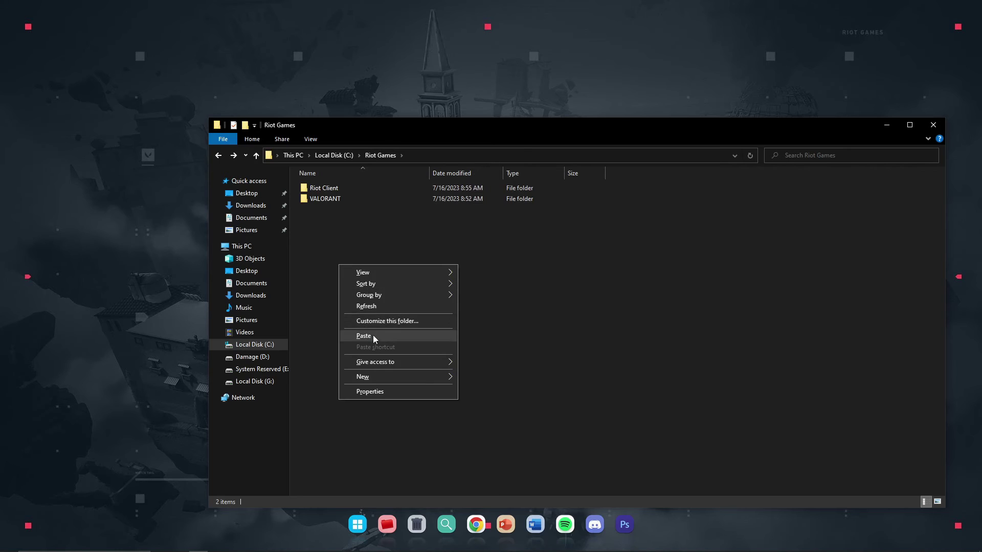
{"action": "left_click", "coordinate": [374, 337]}
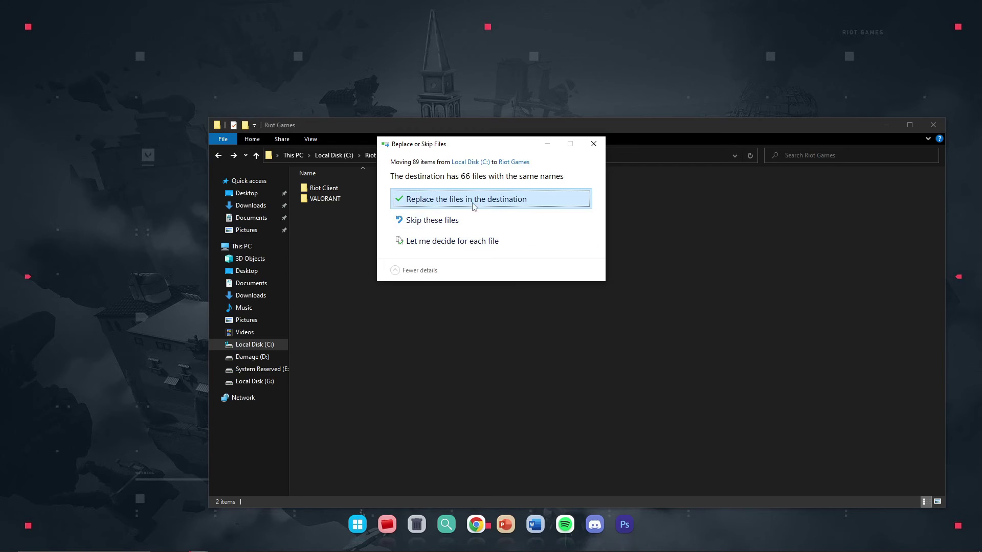
{"action": "left_click", "coordinate": [533, 202]}
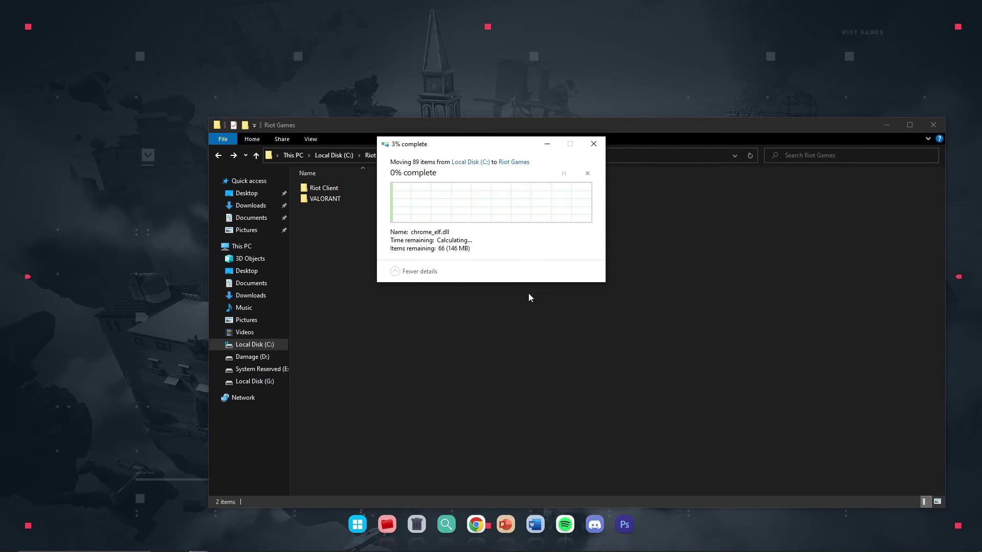
{"action": "right_click", "coordinate": [419, 278]}
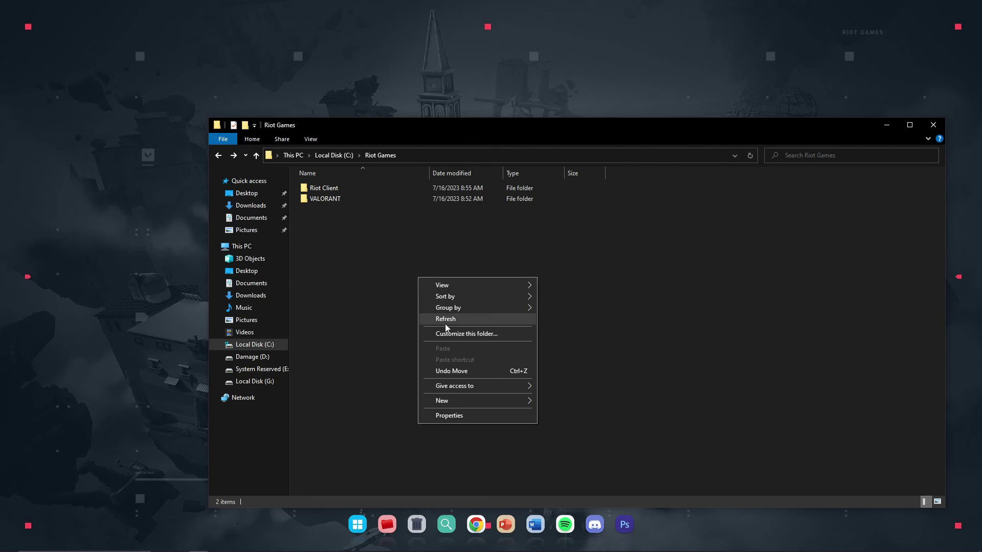
{"action": "left_click", "coordinate": [445, 321]}
{"action": "left_click", "coordinate": [933, 122]}
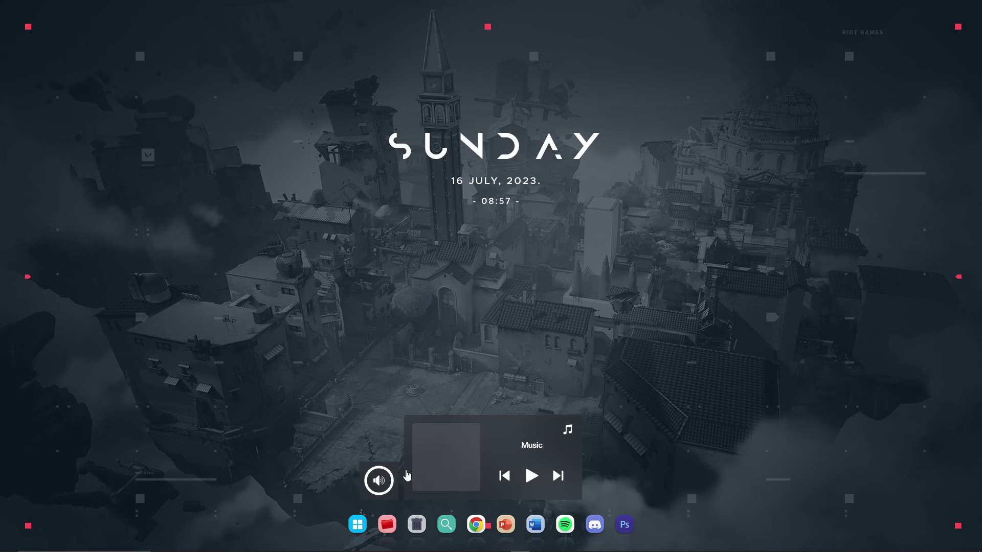
Launch Riot Client from a Start search for 'r' and open the VALORANT game page
{"action": "key", "text": "super"}
{"action": "type", "text": "r"}
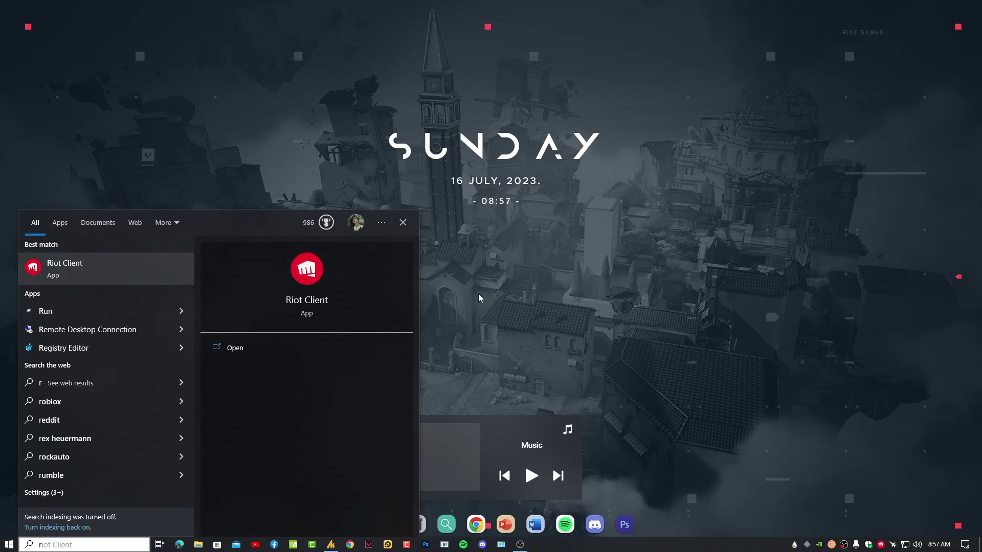
{"action": "key", "text": "Return"}
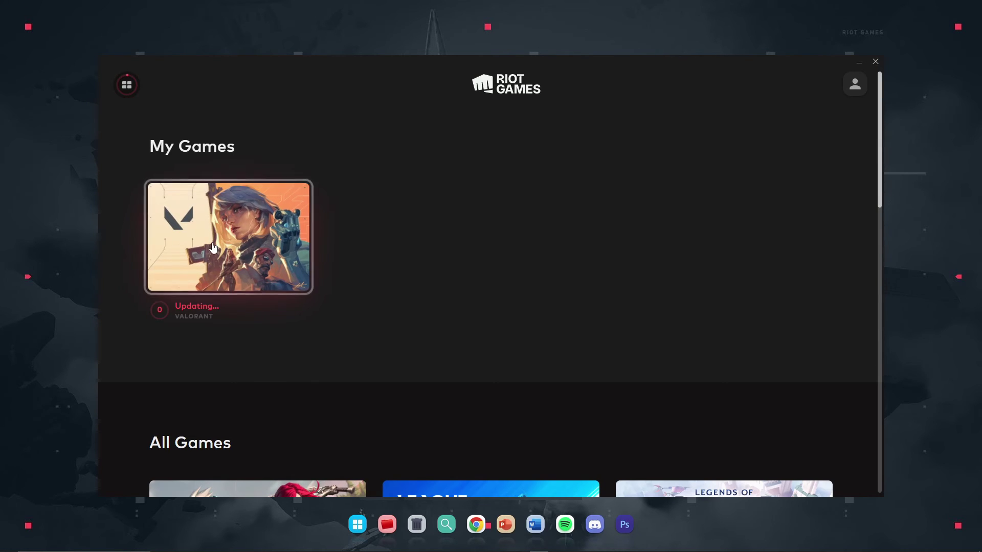
{"action": "left_click", "coordinate": [228, 237]}
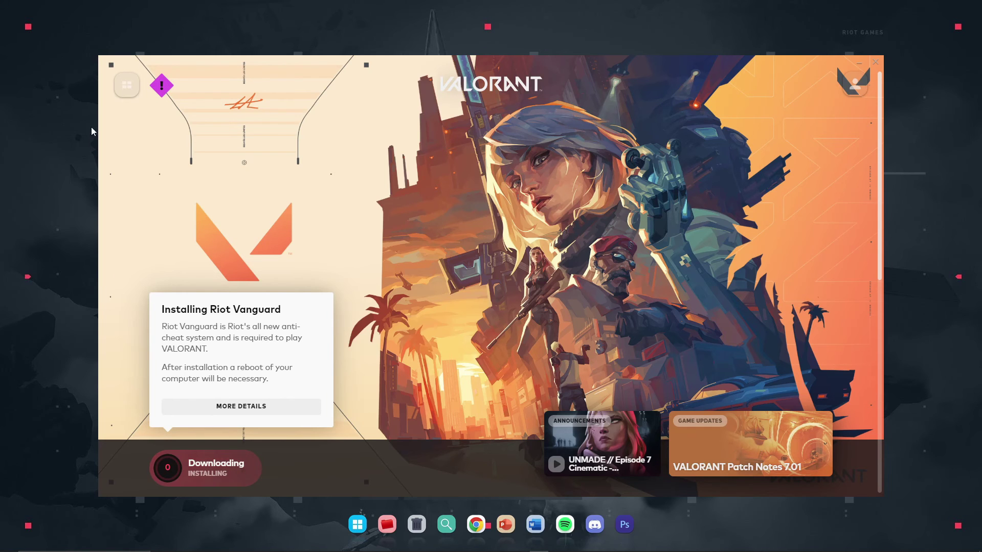
Resume the Riot Vanguard install and return to the library once VALORANT shows Ready to Play
{"action": "left_click", "coordinate": [127, 85]}
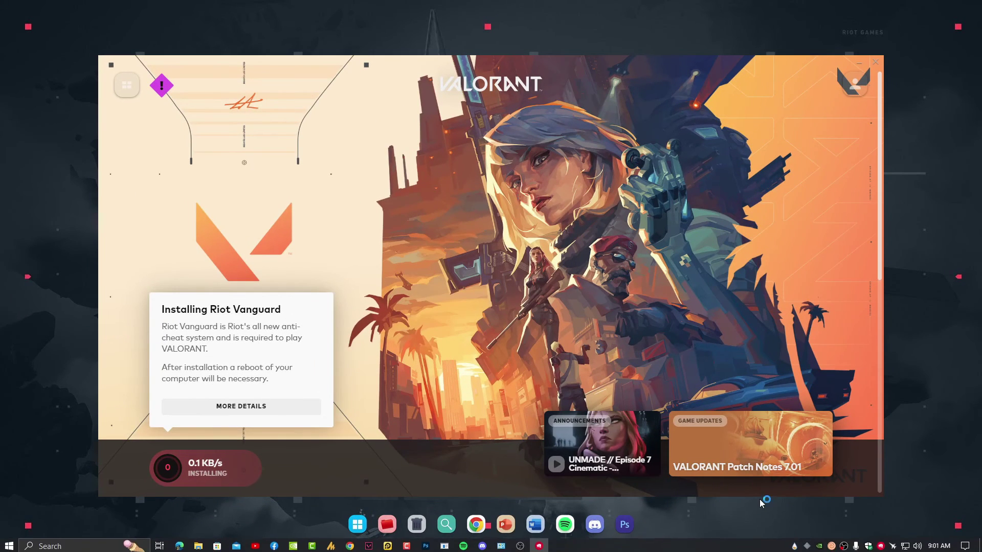
{"action": "left_click", "coordinate": [179, 472]}
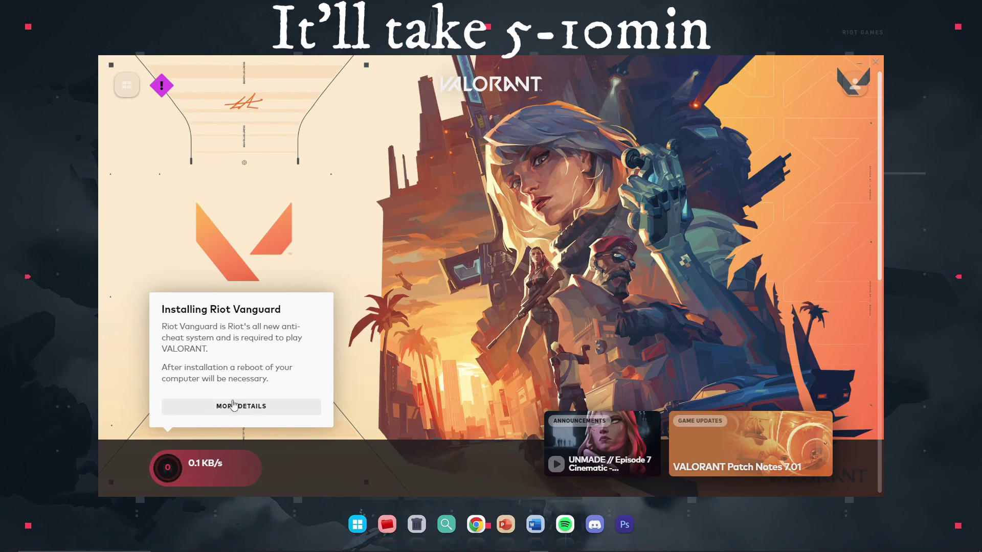
{"action": "mouse_move", "coordinate": [207, 473]}
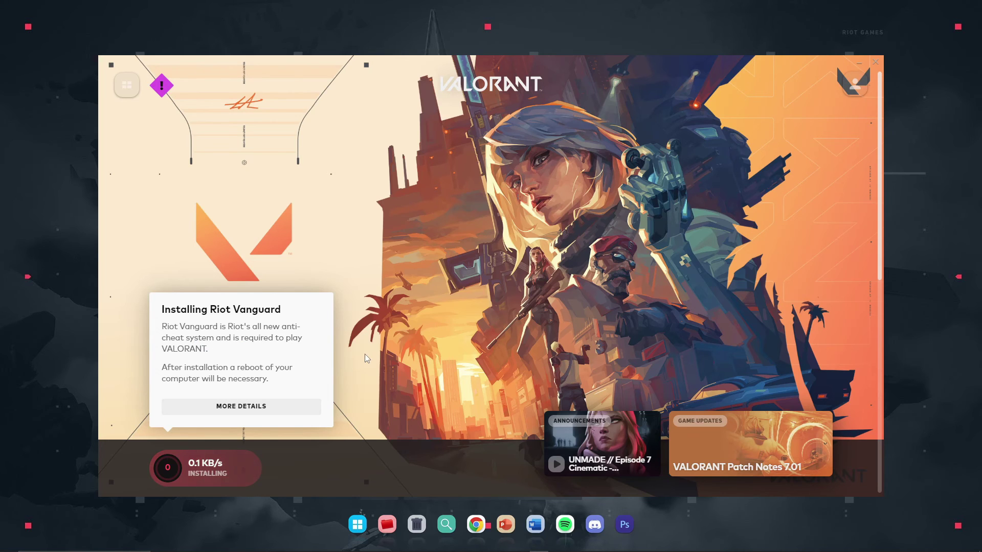
{"action": "left_click", "coordinate": [139, 93]}
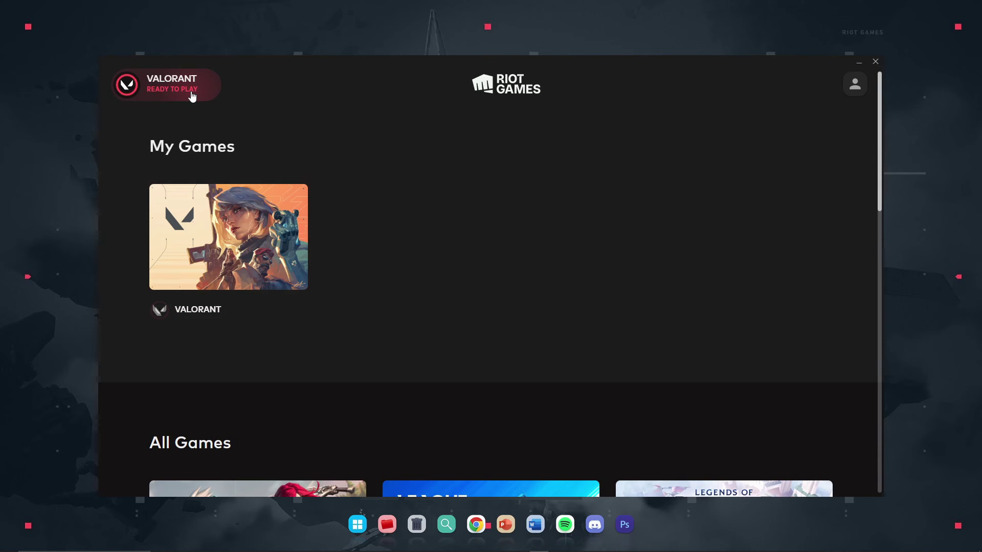
Open VALORANT's page, note the system restart notice, and close Riot Client
{"action": "left_click", "coordinate": [201, 243]}
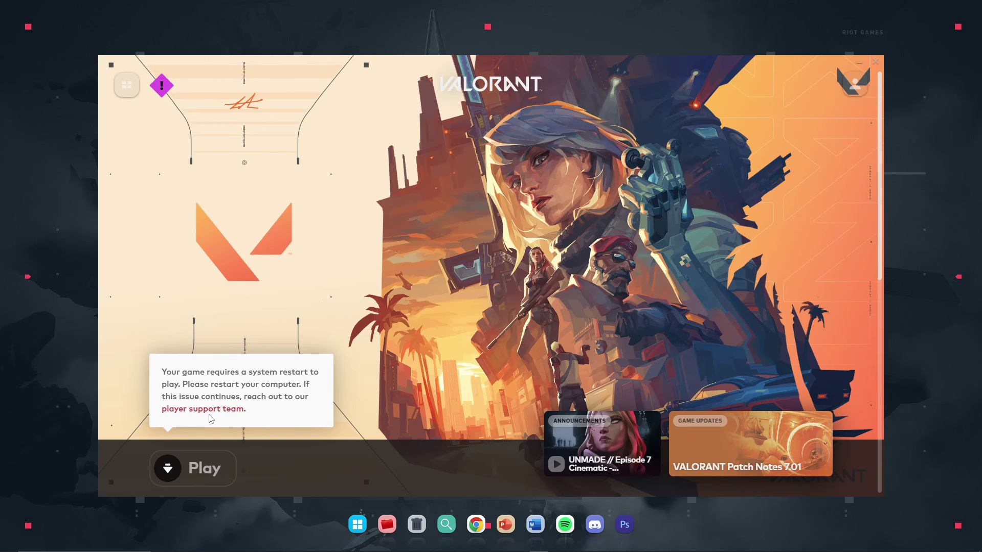
{"action": "mouse_move", "coordinate": [532, 551]}
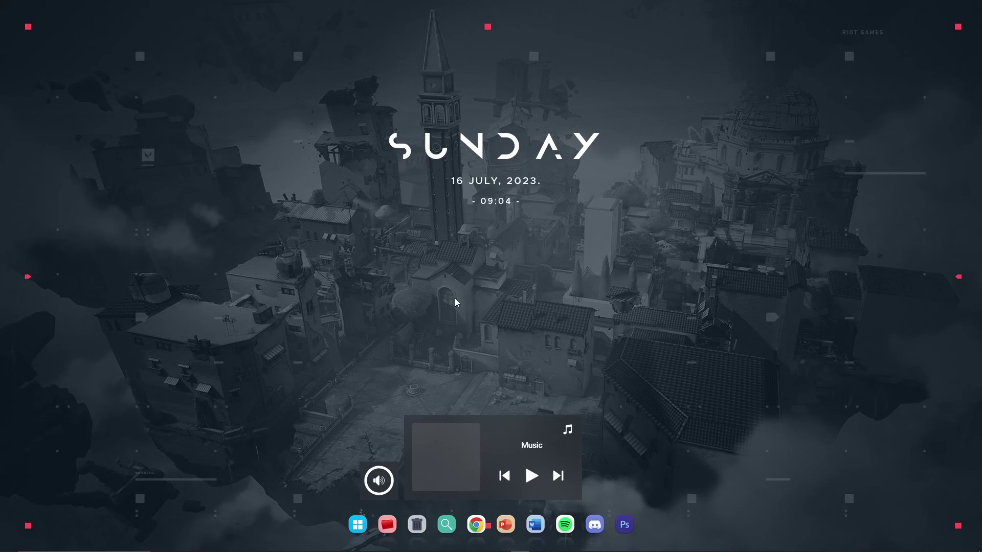
Launch Riot Client from the Start menu's Recently added list
{"action": "mouse_move", "coordinate": [819, 548]}
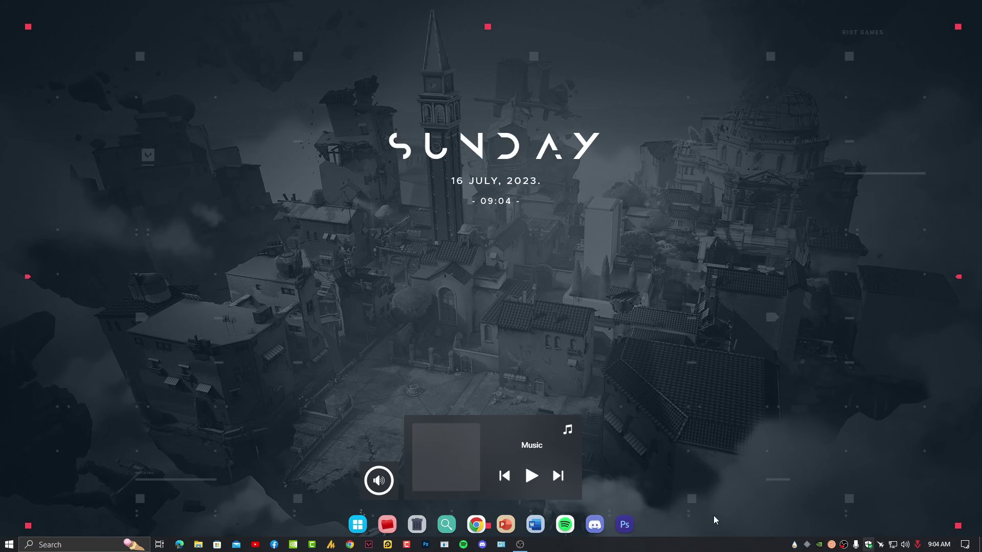
{"action": "left_click", "coordinate": [9, 544]}
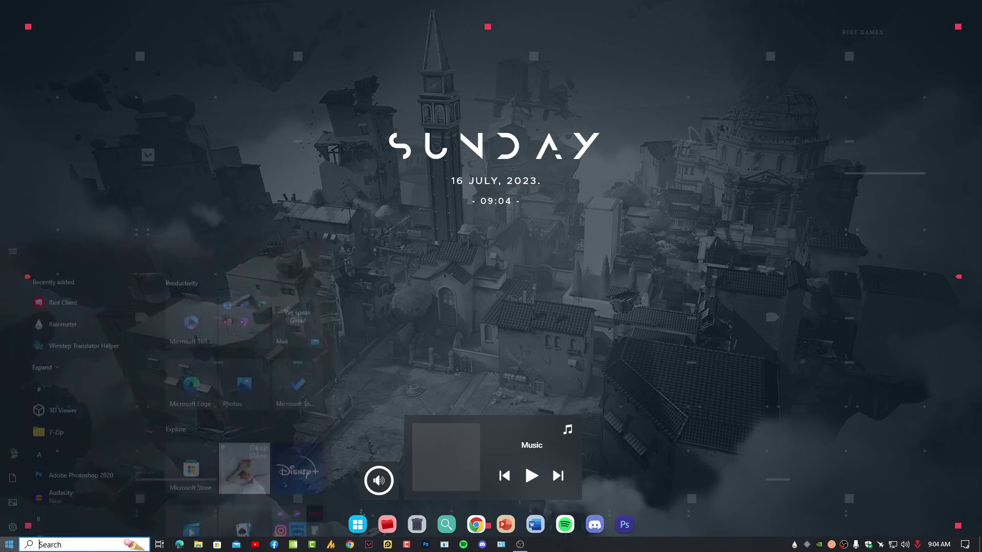
{"action": "left_click", "coordinate": [52, 243]}
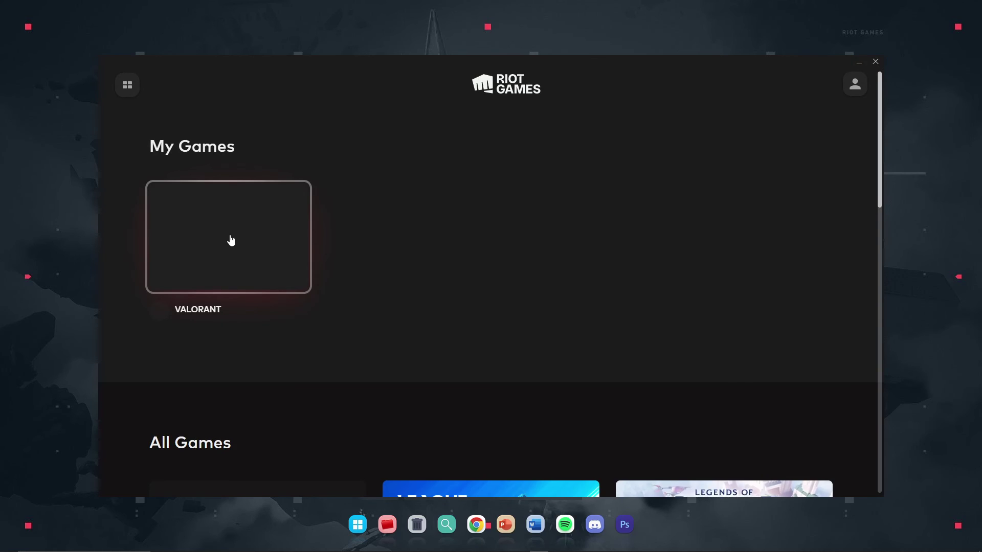
Open the VALORANT page in Riot Client and press Play to start the game
{"action": "left_click", "coordinate": [230, 240]}
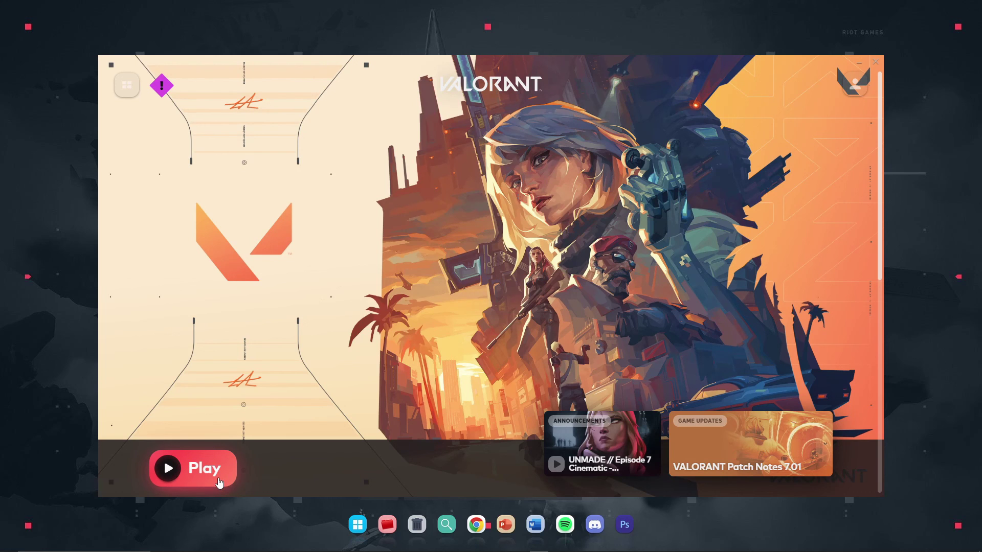
{"action": "scroll", "coordinate": [229, 452], "scroll_direction": "down", "scroll_amount": 5}
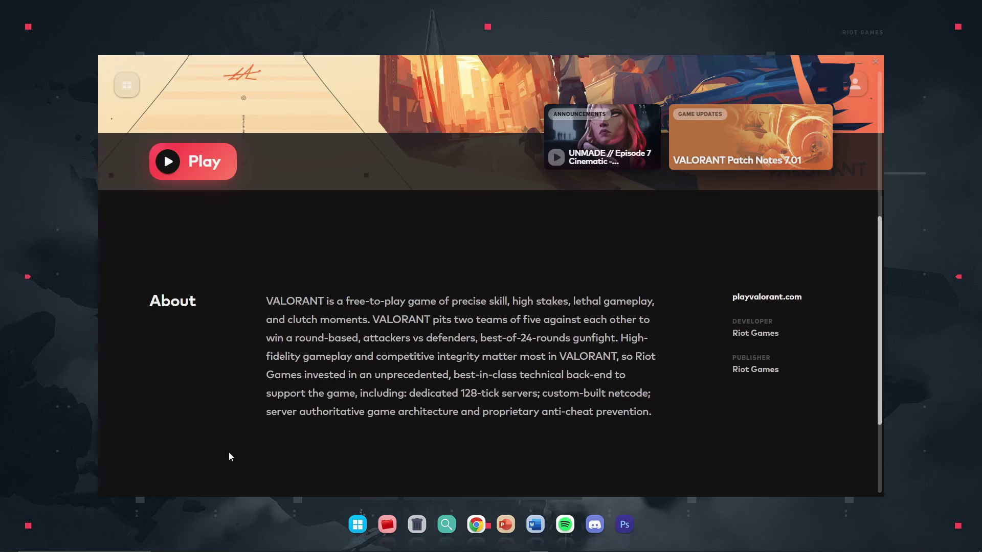
{"action": "scroll", "coordinate": [215, 447], "scroll_direction": "up", "scroll_amount": 5}
{"action": "left_click", "coordinate": [197, 425]}
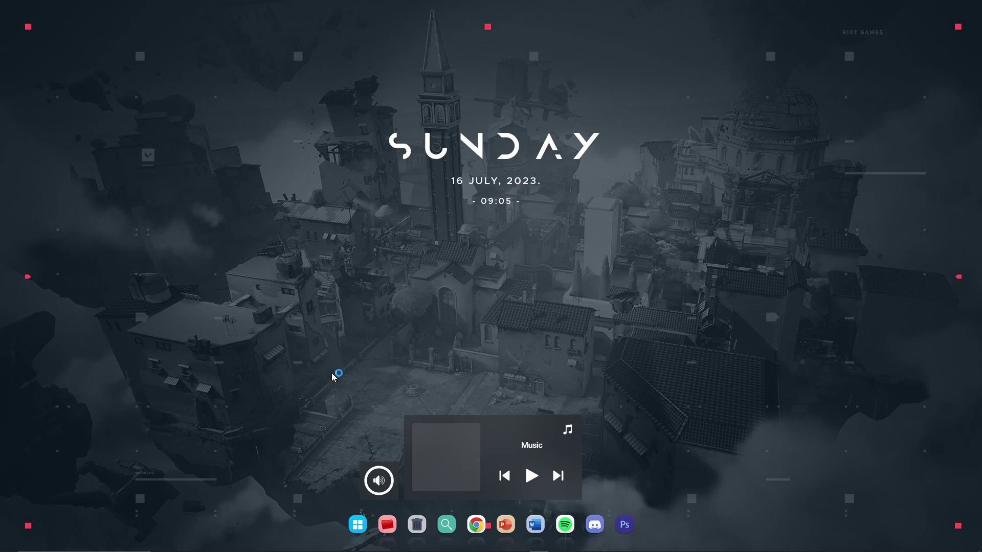
Open the Start menu and scroll through the app list while VALORANT loads
{"action": "left_click", "coordinate": [353, 524]}
{"action": "scroll", "coordinate": [284, 477], "scroll_direction": "down", "scroll_amount": 1}
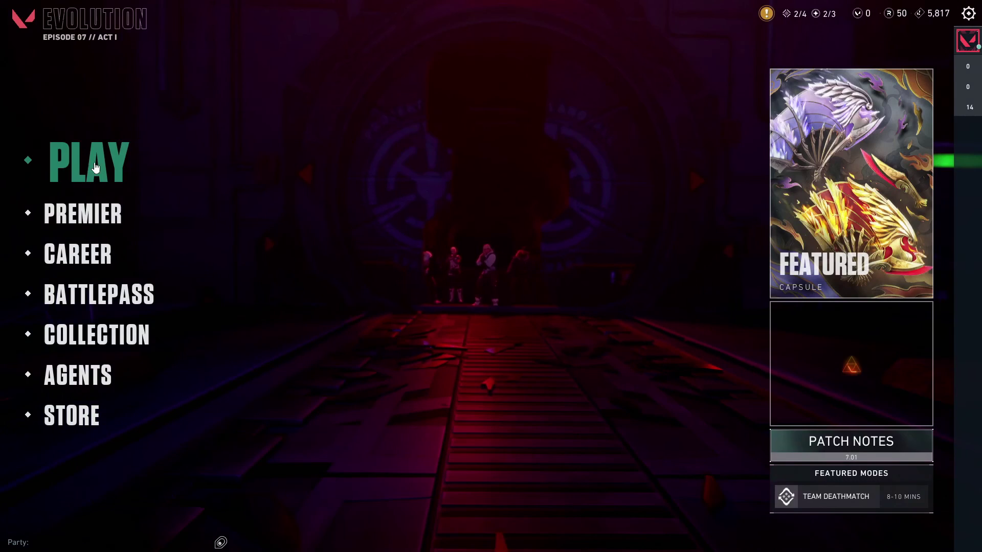
Open PLAY, choose the DEATHMATCH mode and press START to begin searching
{"action": "left_click", "coordinate": [84, 162]}
{"action": "left_click", "coordinate": [476, 50]}
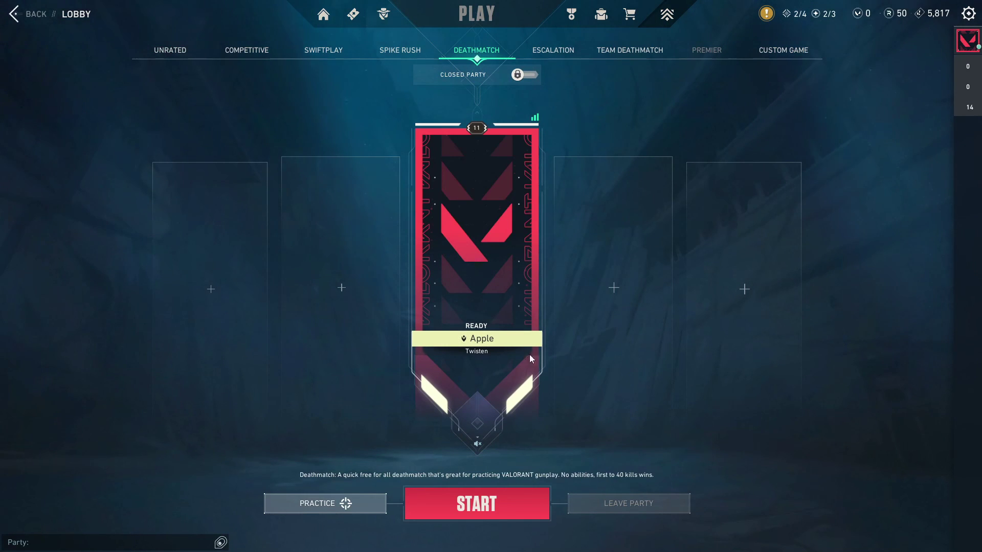
{"action": "left_click", "coordinate": [511, 506]}
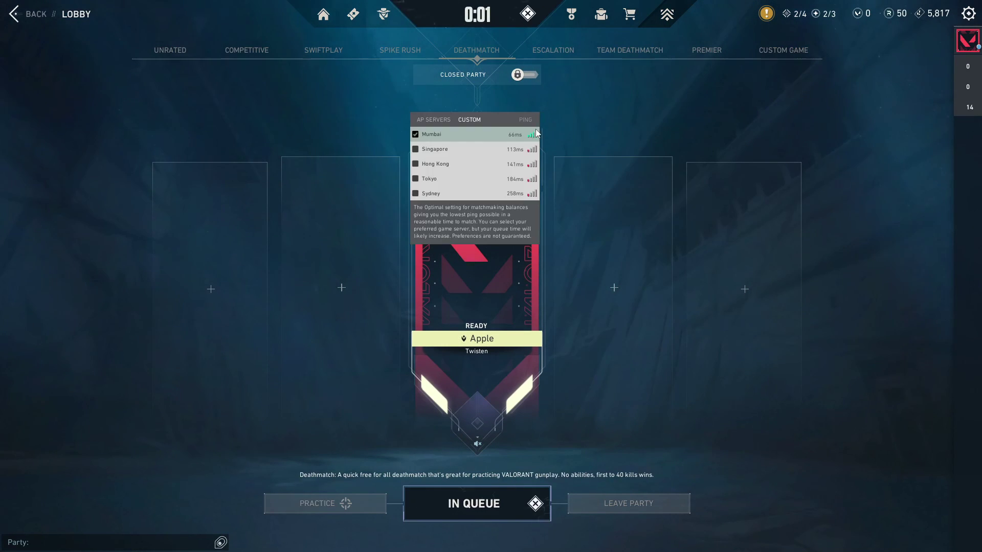